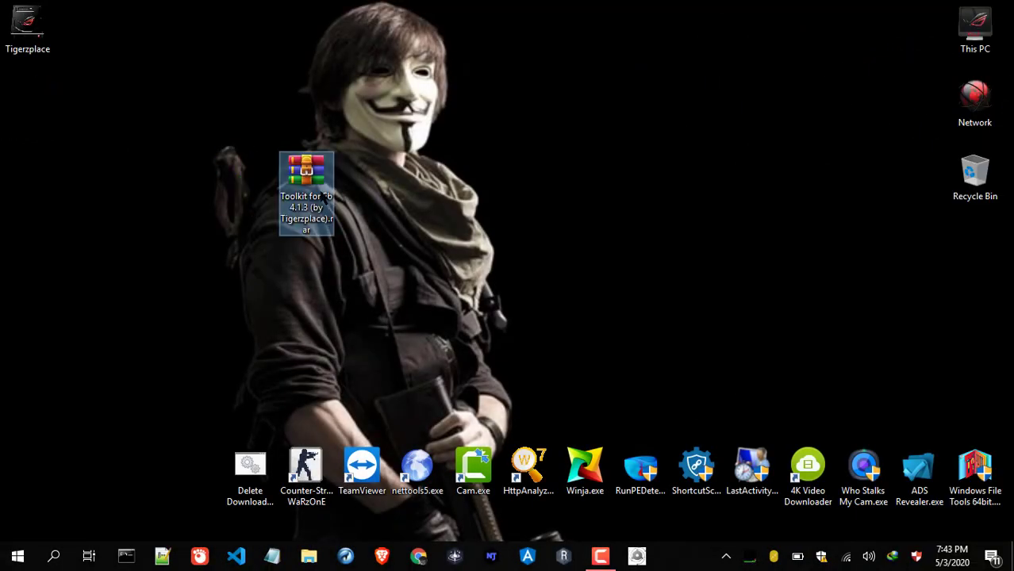
# Open the Toolkit .rar, dismiss the expired-licence notice, and enter the Toolkit for Fb 4.1.3 folder
pyautogui.doubleClick(322, 197)
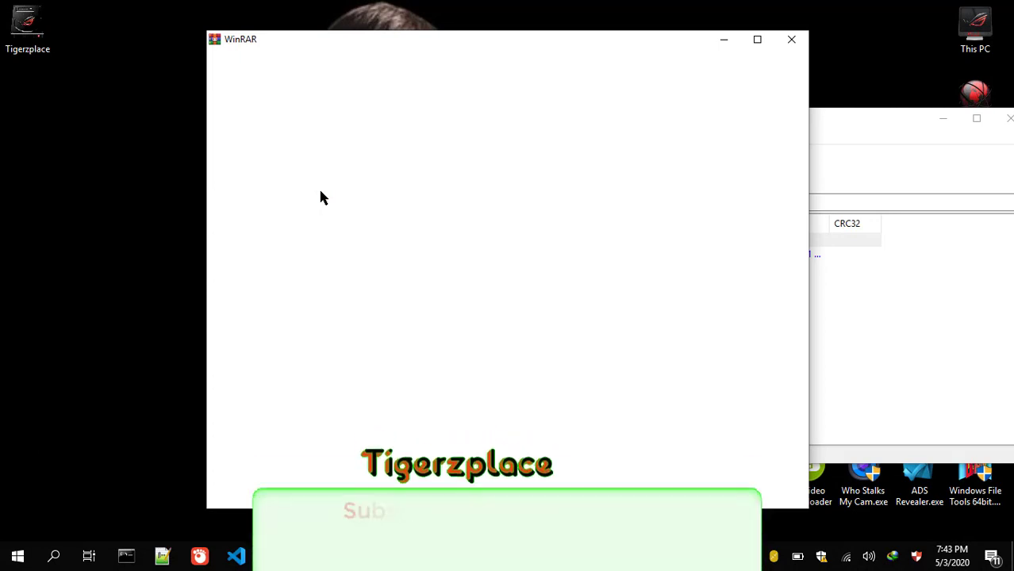
pyautogui.press('Escape')
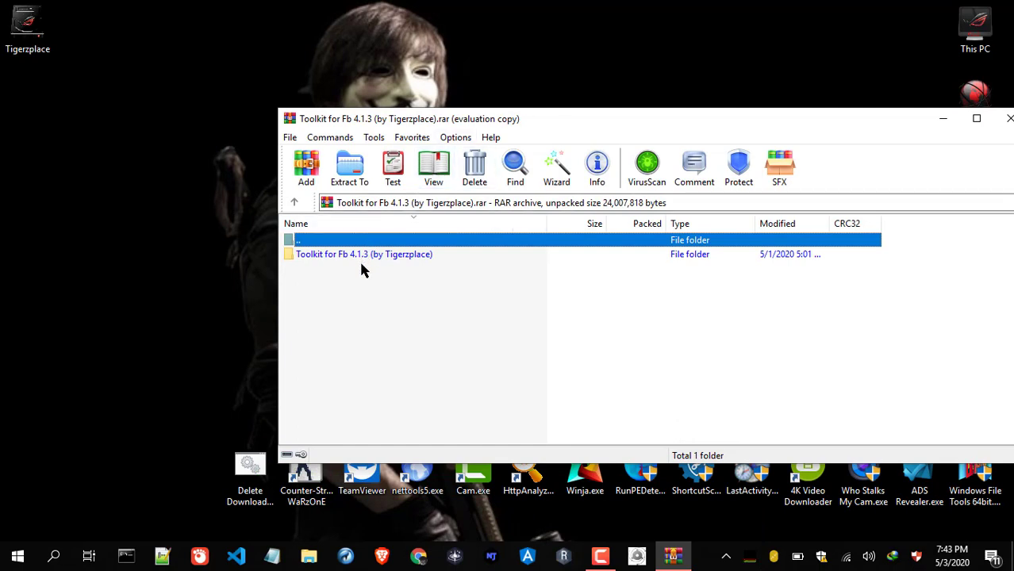
pyautogui.doubleClick(394, 256)
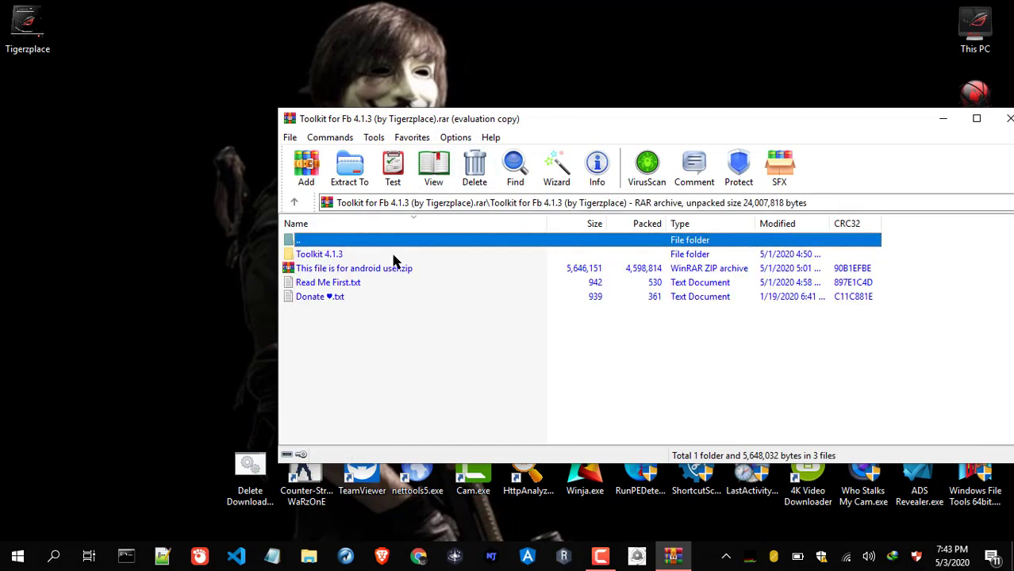
# Open Read Me First.txt in Notepad and highlight the required Brave version v0.68.132
pyautogui.doubleClick(324, 284)
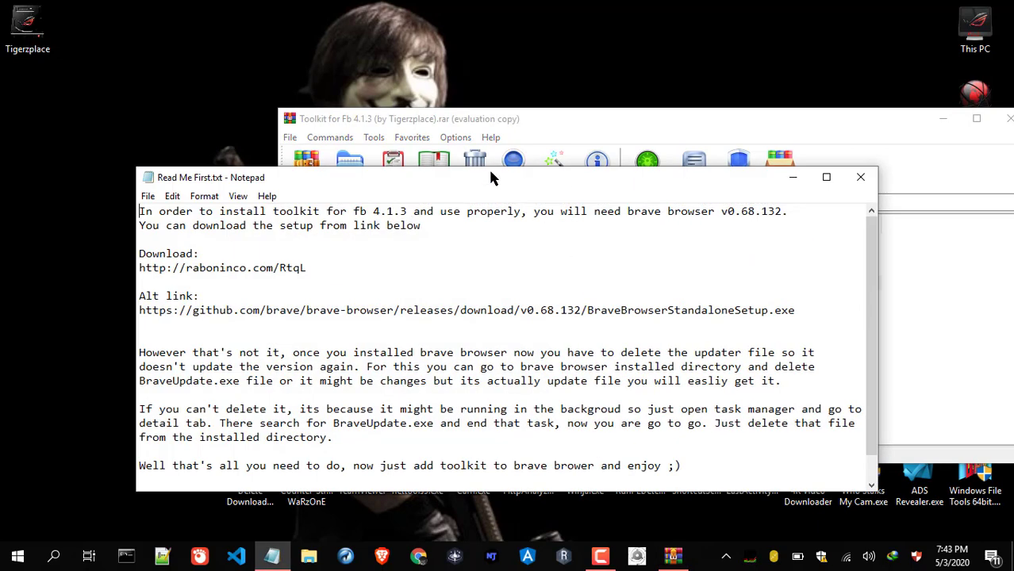
pyautogui.moveTo(486, 166); pyautogui.dragTo(516, 136)
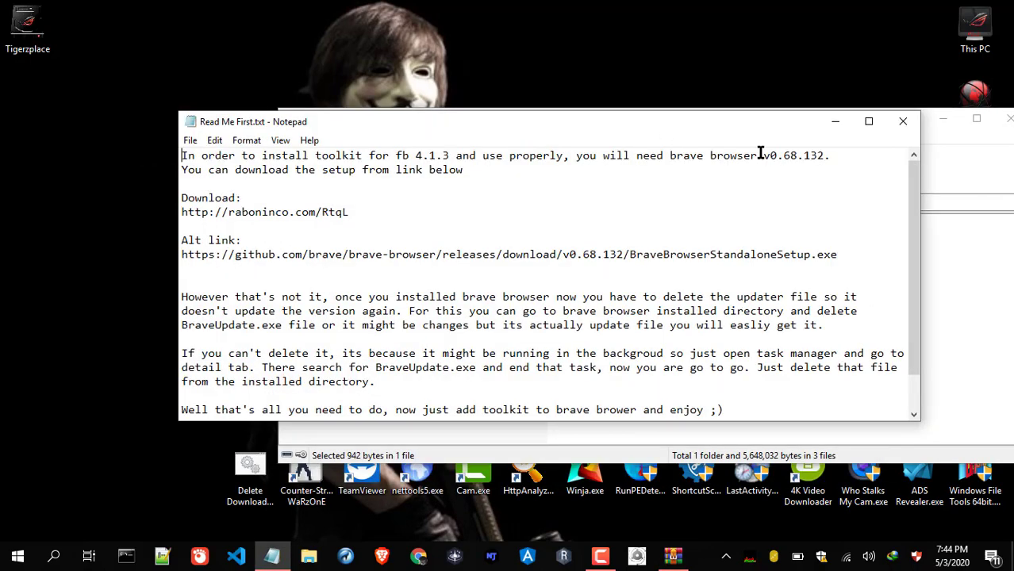
pyautogui.moveTo(763, 156); pyautogui.dragTo(826, 155)
# Select the full alternate GitHub download link and copy it
pyautogui.moveTo(868, 263); pyautogui.dragTo(183, 255)
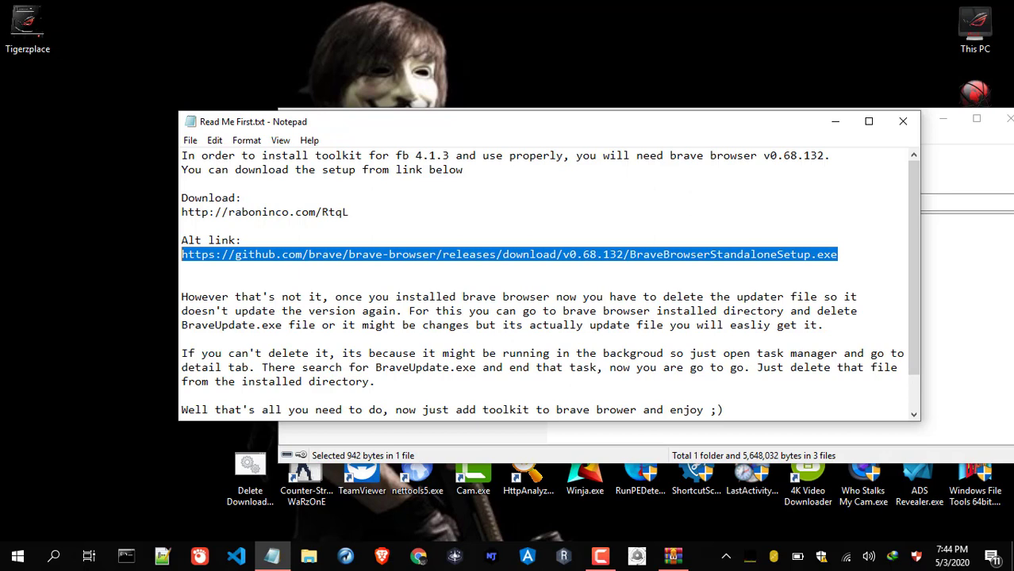
pyautogui.click(656, 258)
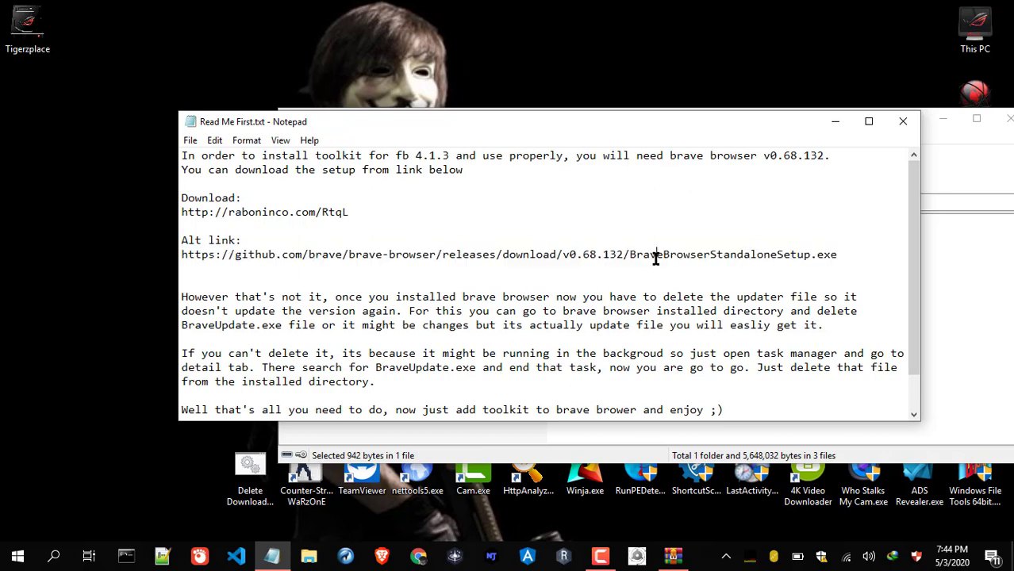
pyautogui.click(855, 249)
pyautogui.moveTo(855, 249); pyautogui.dragTo(181, 252)
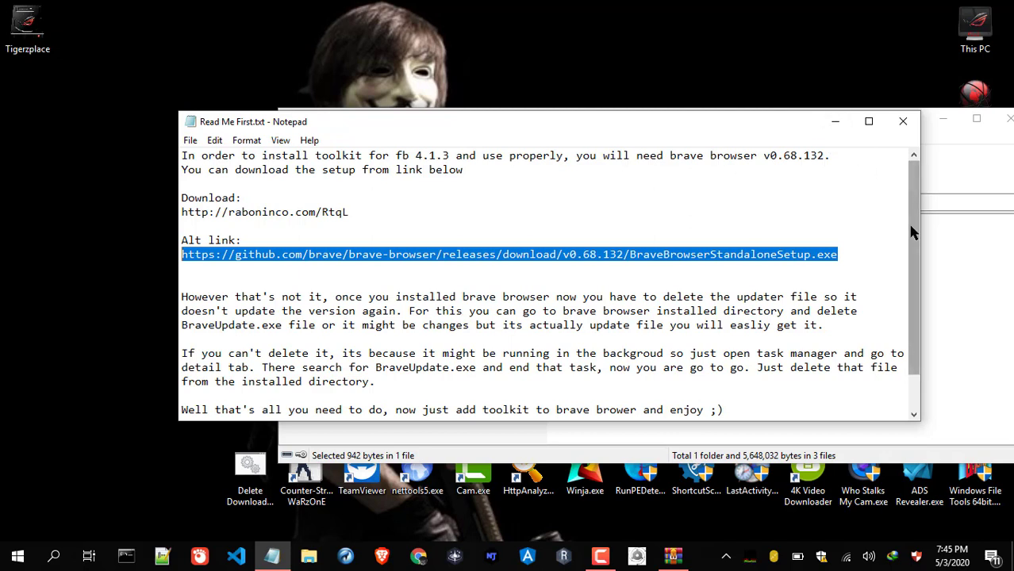
pyautogui.scroll(-1, 912, 231)
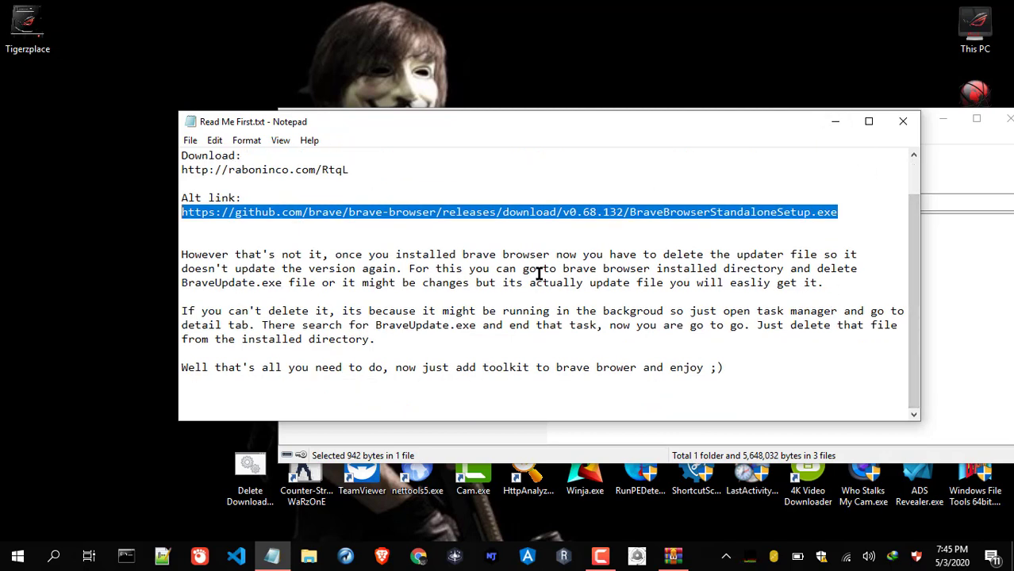
pyautogui.hotkey('ctrl', 'c')
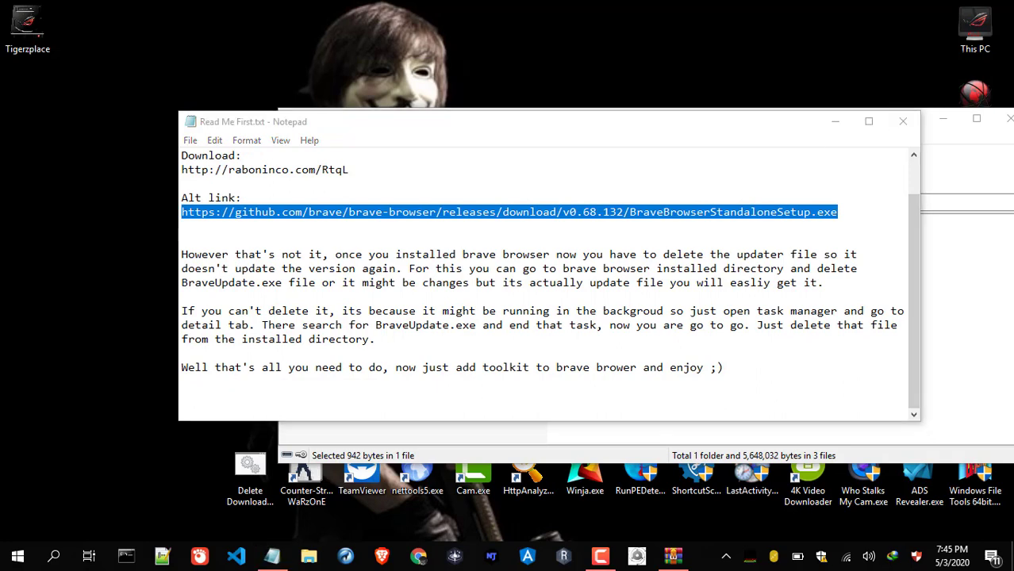
# Browse to C:\Program Files (x86)\BraveSoftware\Update and select BraveUpdate.exe
pyautogui.doubleClick(973, 35)
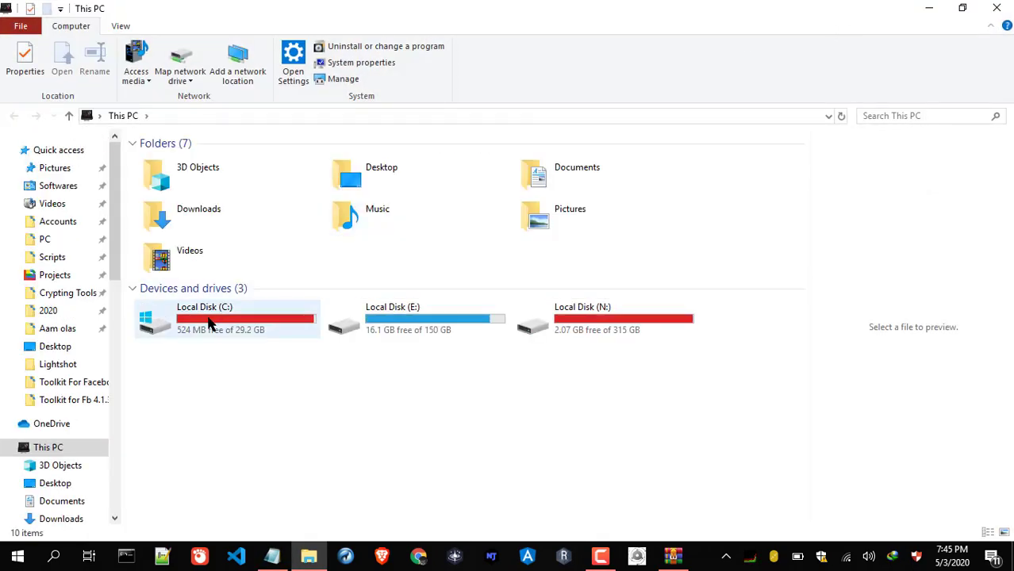
pyautogui.doubleClick(208, 322)
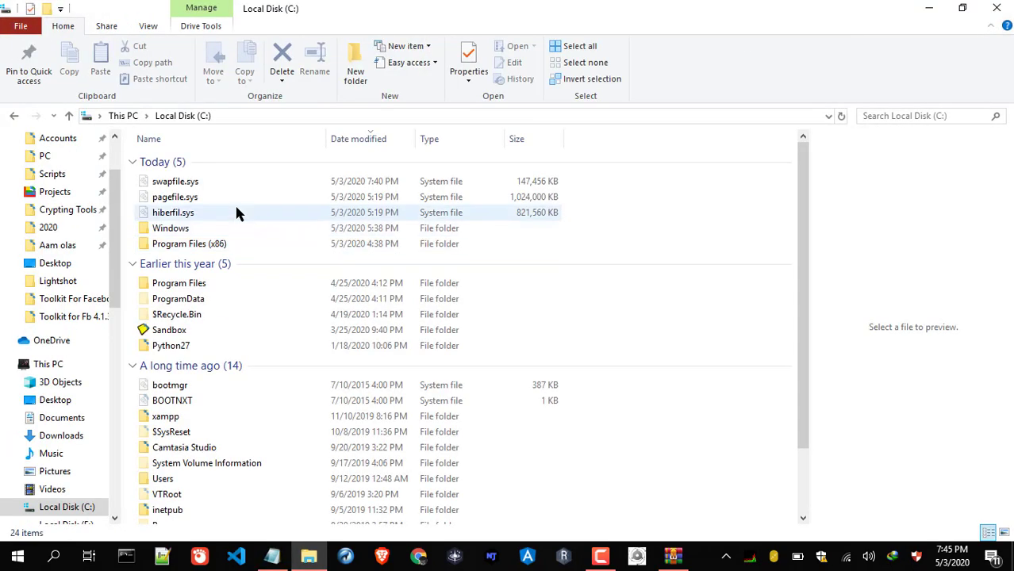
pyautogui.doubleClick(217, 241)
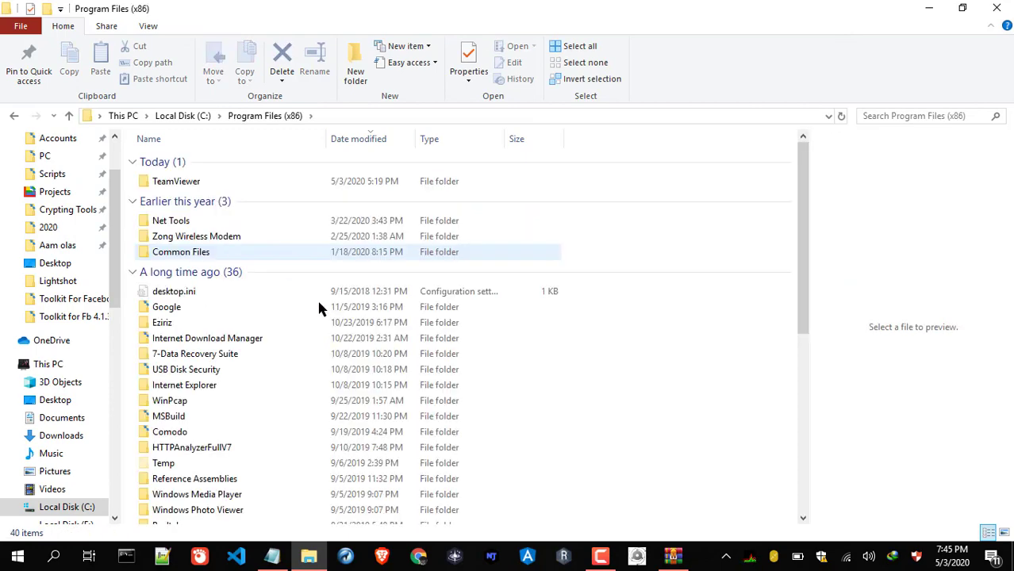
pyautogui.click(218, 398)
pyautogui.scroll(-7, 220, 401)
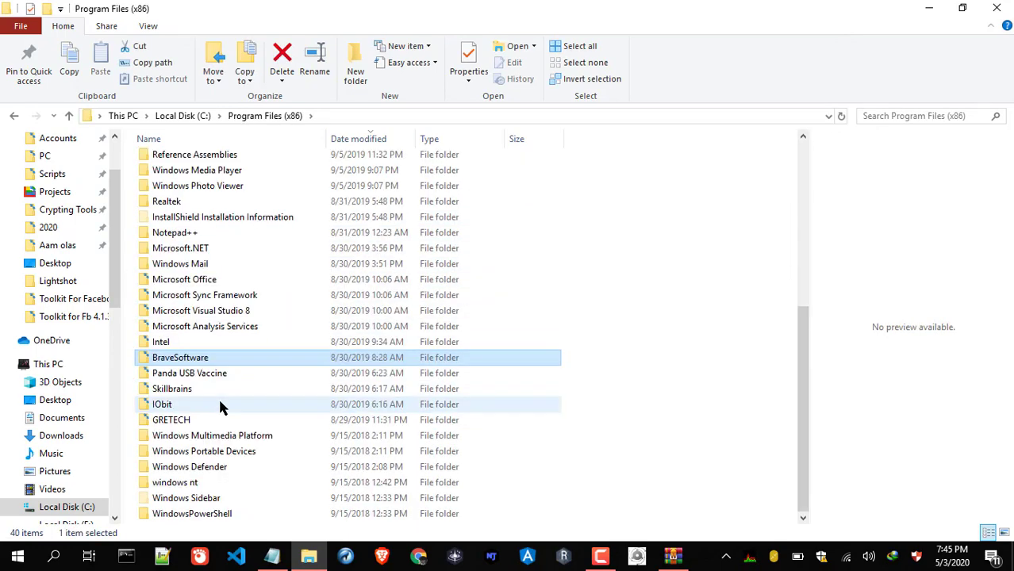
pyautogui.press('Return')
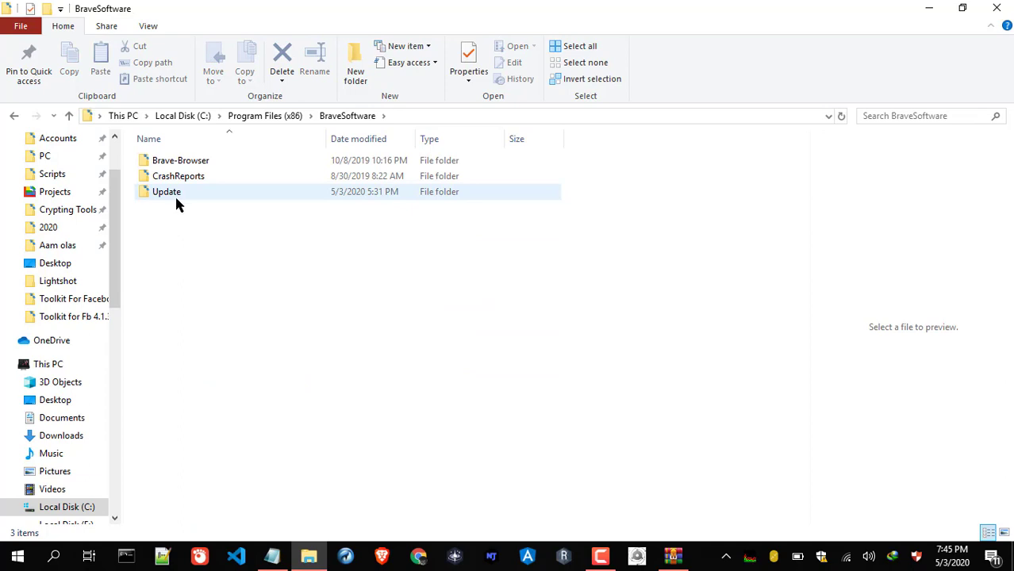
pyautogui.doubleClick(176, 201)
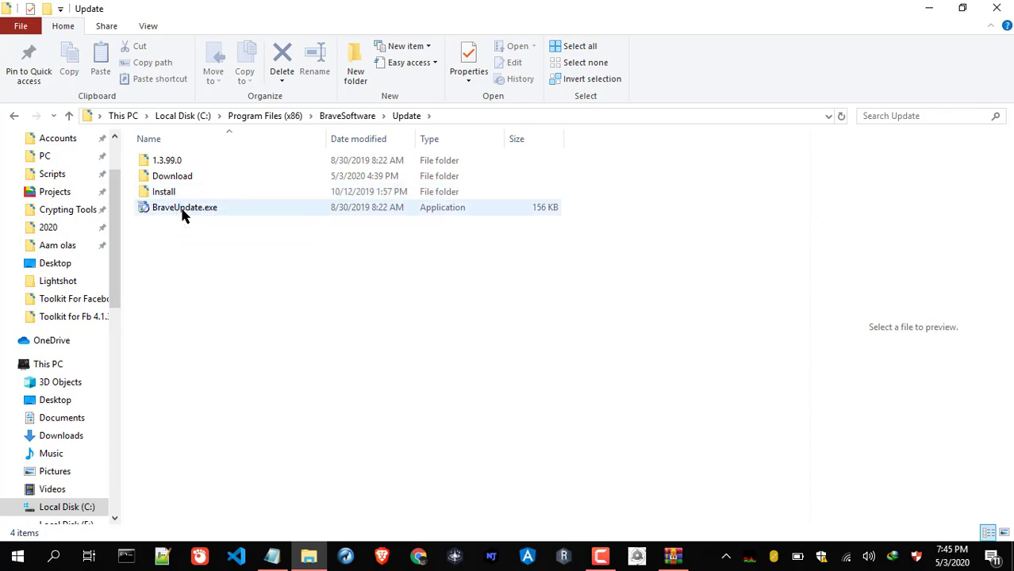
pyautogui.click(181, 215)
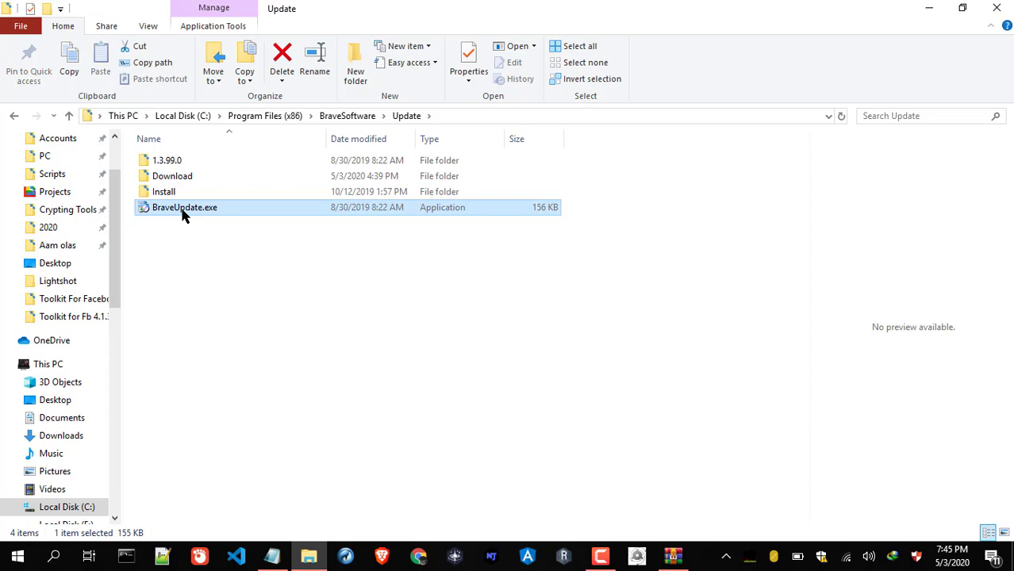
# Rename BraveUpdate.exe to BraveUpdateddd.exe by adding 'ddd' before the extension
pyautogui.press('F2')
pyautogui.press('Right')
pyautogui.write('ddd')
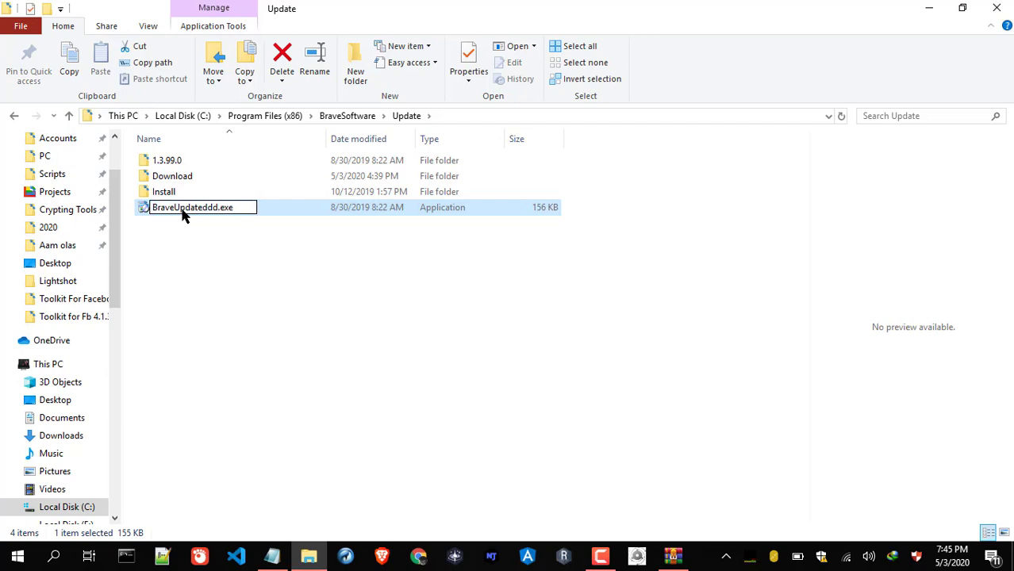
pyautogui.press('Return')
pyautogui.press('Return')
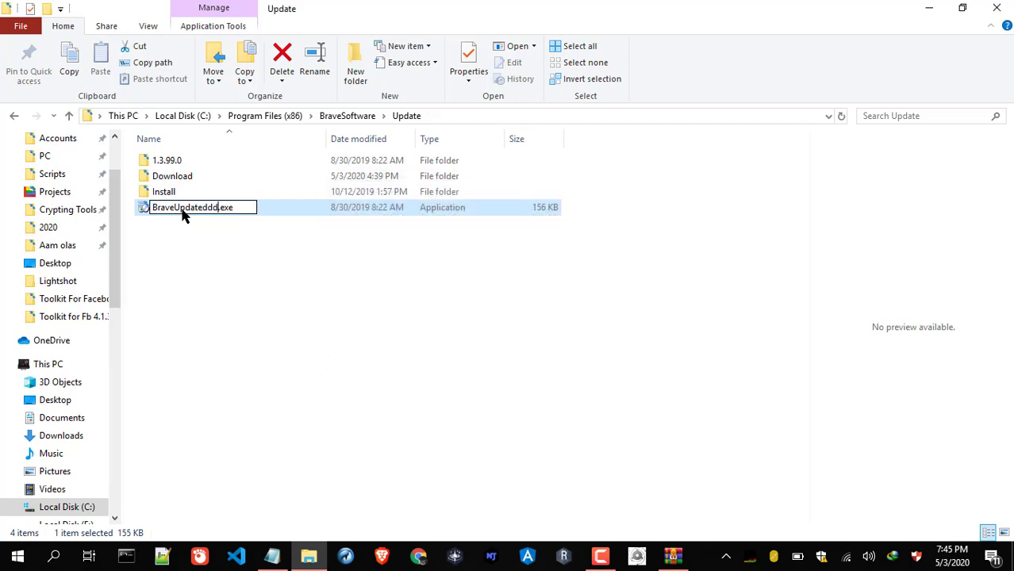
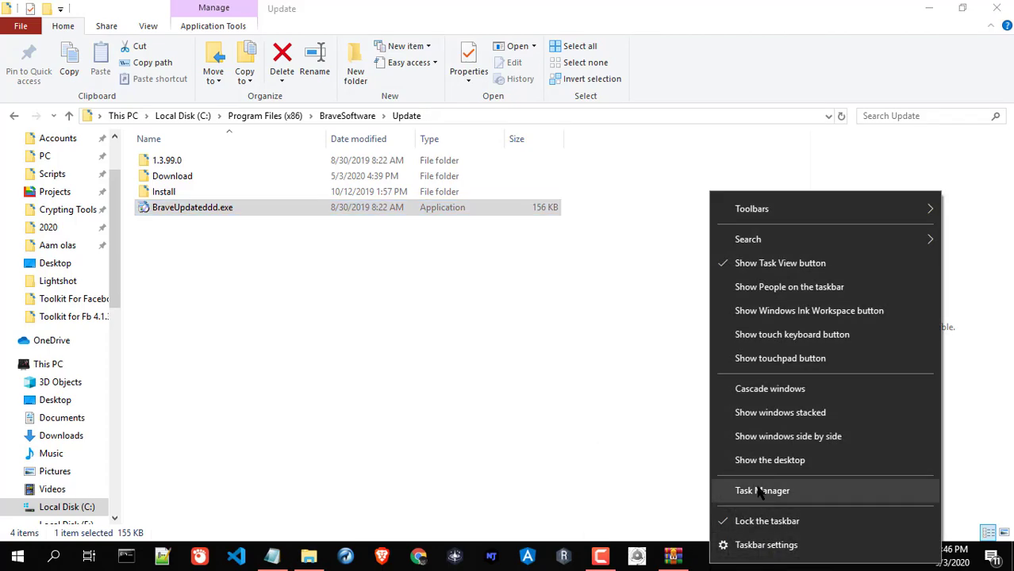
# Inspect the dllhost.exe process (PID 9816) in Task Manager's details list, then close Task Manager
pyautogui.click(752, 489)
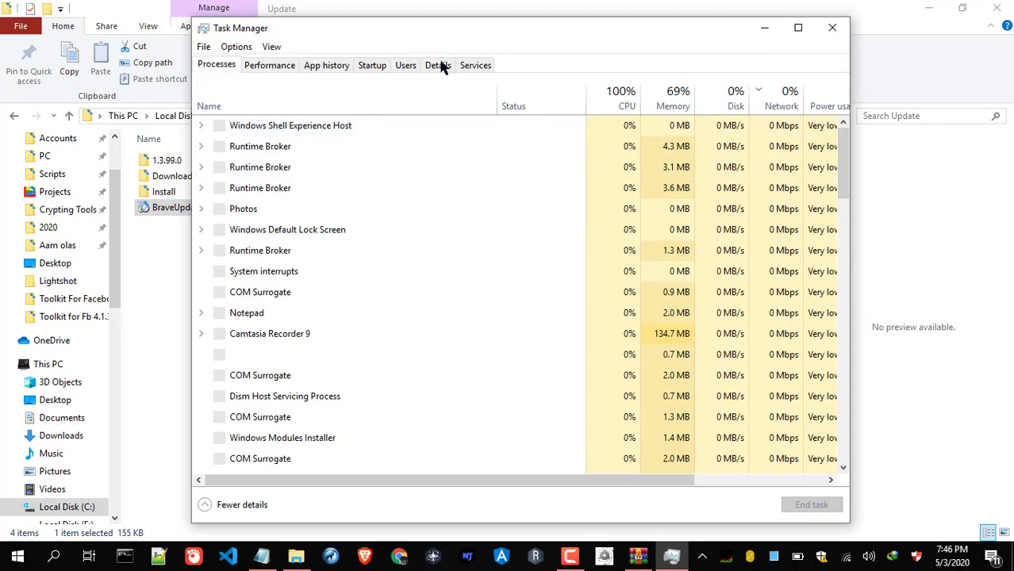
pyautogui.click(438, 66)
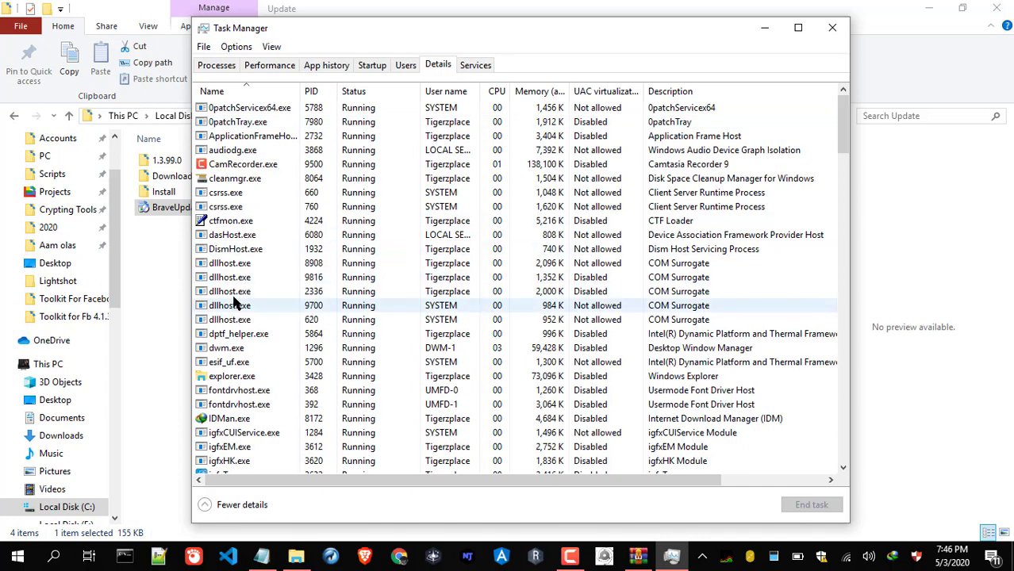
pyautogui.click(244, 283)
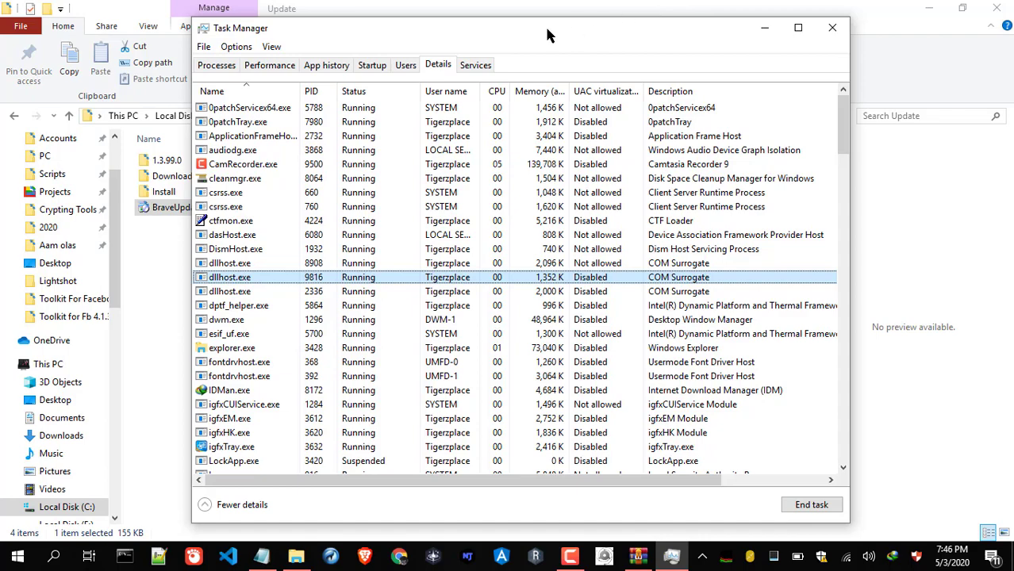
pyautogui.moveTo(549, 30); pyautogui.dragTo(708, 56)
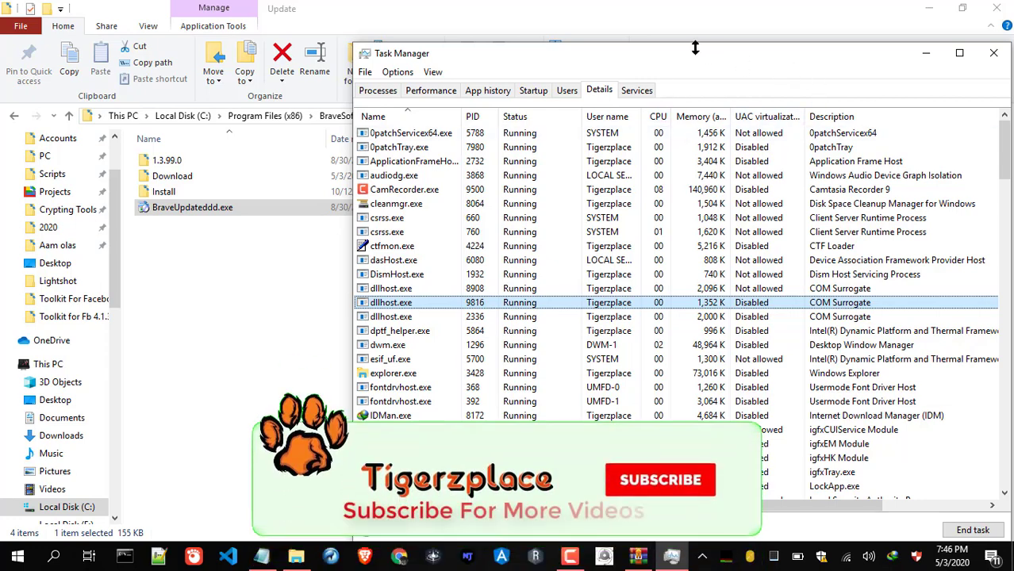
pyautogui.click(991, 55)
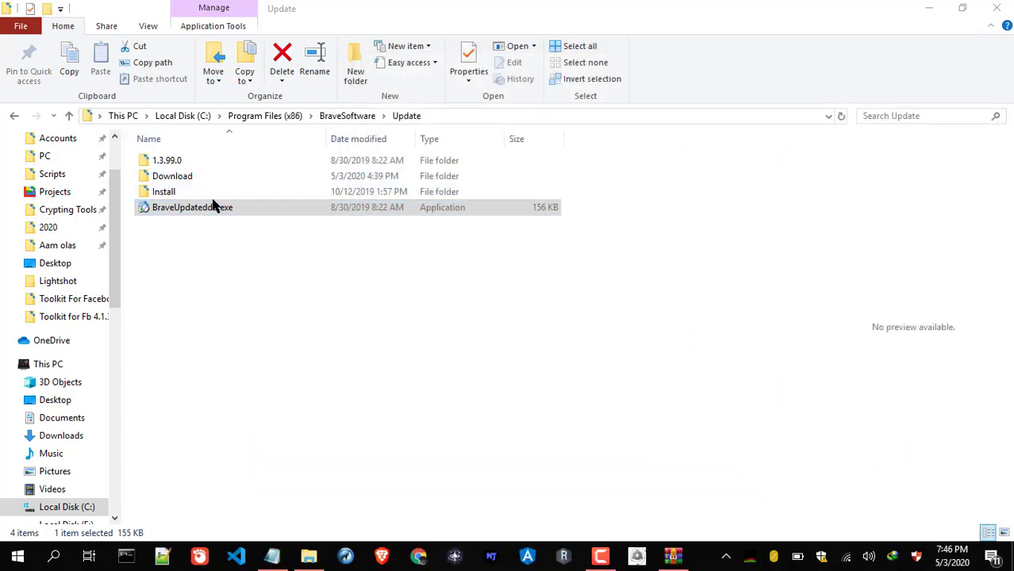
# Browse the Update subfolders and open the Install\1.3.99.0 folder
pyautogui.doubleClick(171, 193)
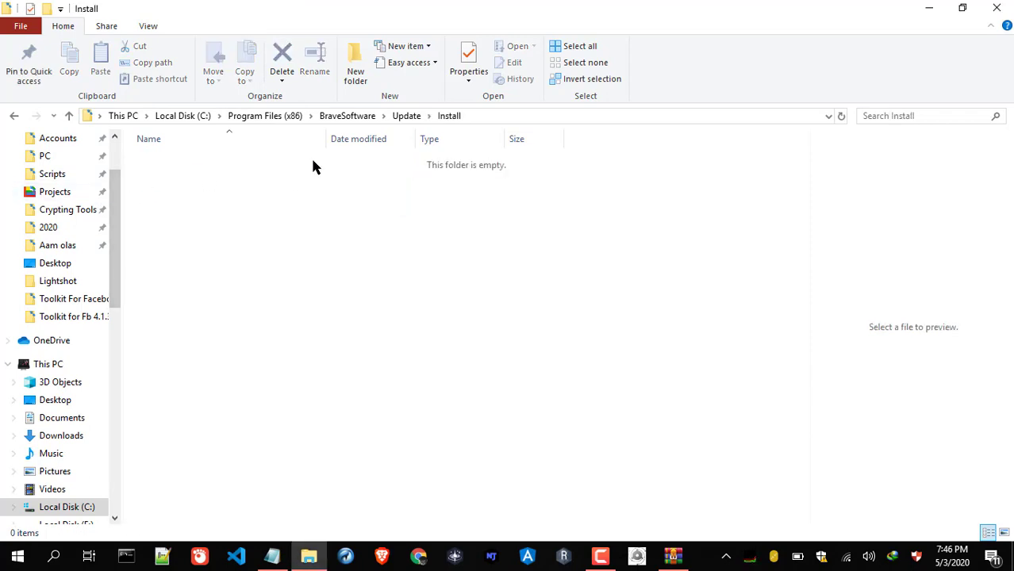
pyautogui.press('BackSpace')
pyautogui.press('Up')
pyautogui.press('Return')
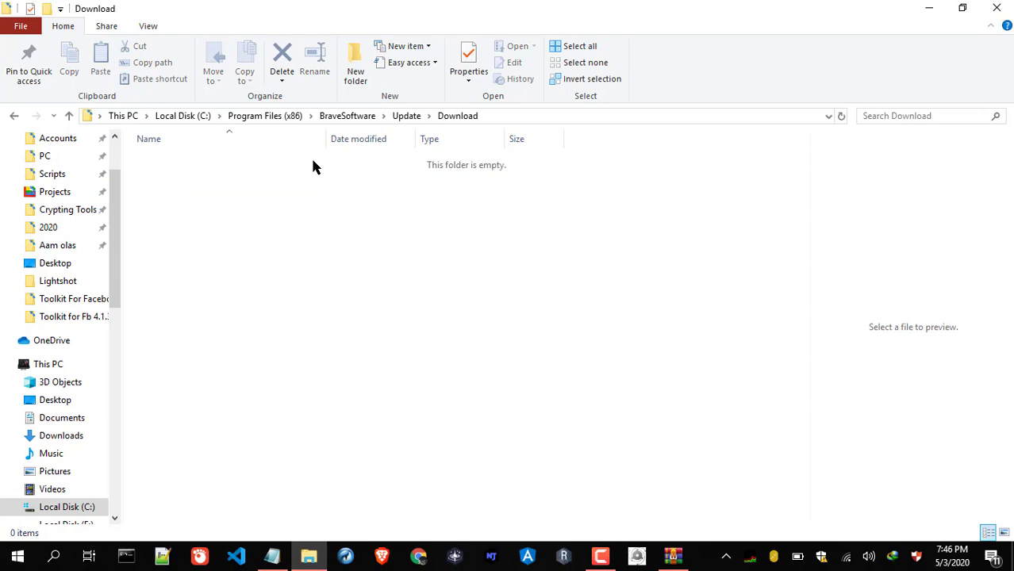
pyautogui.press('BackSpace')
pyautogui.press('Down')
pyautogui.press('Return')
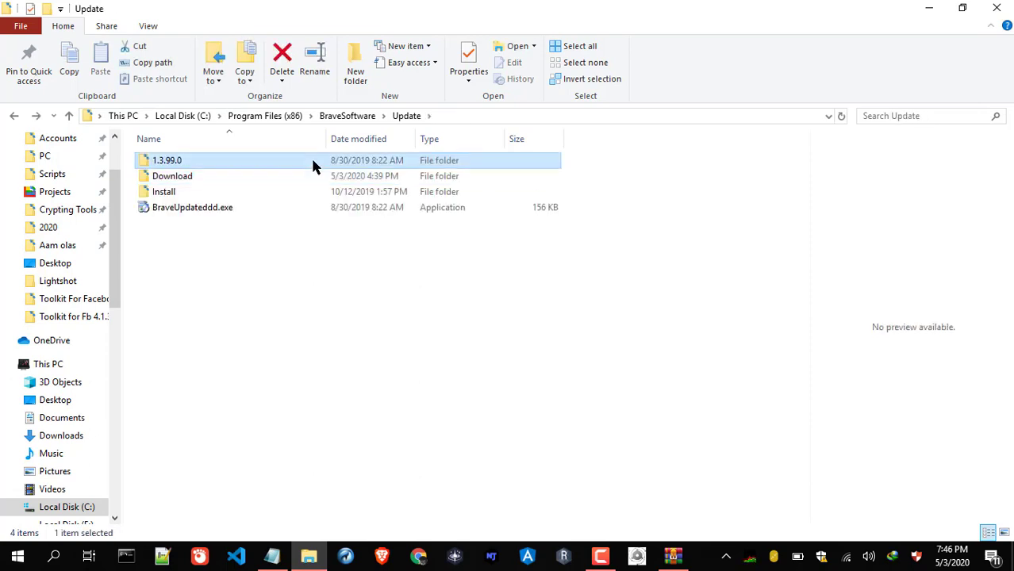
pyautogui.doubleClick(313, 165)
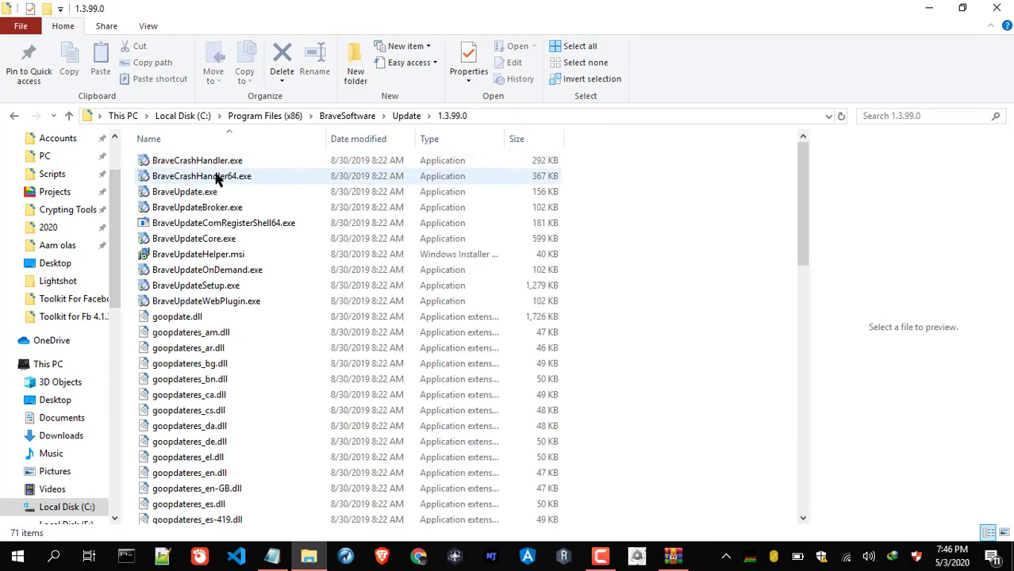
# Rename BraveUpdate.exe to BraveUpdatedddd.exe, granting administrator permission
pyautogui.click(204, 192)
pyautogui.click(207, 192)
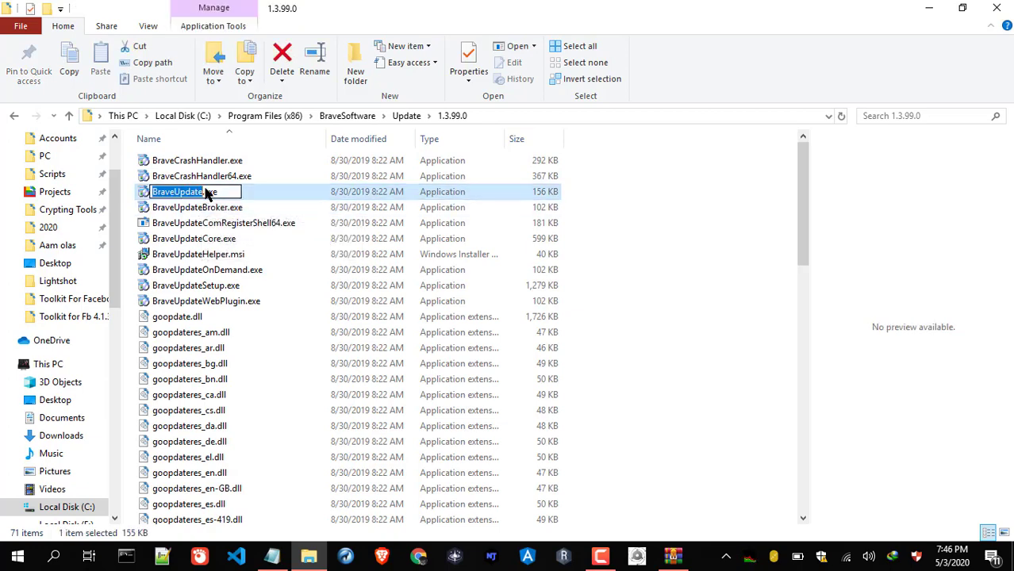
pyautogui.write('BraveUpdateAdd')
pyautogui.press('Return')
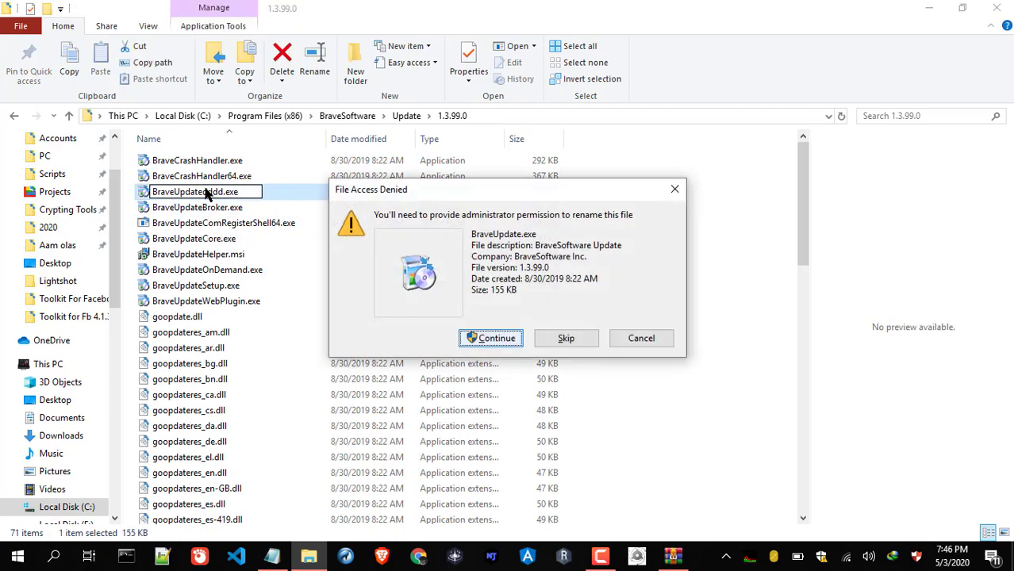
pyautogui.press('Escape')
pyautogui.press('Return')
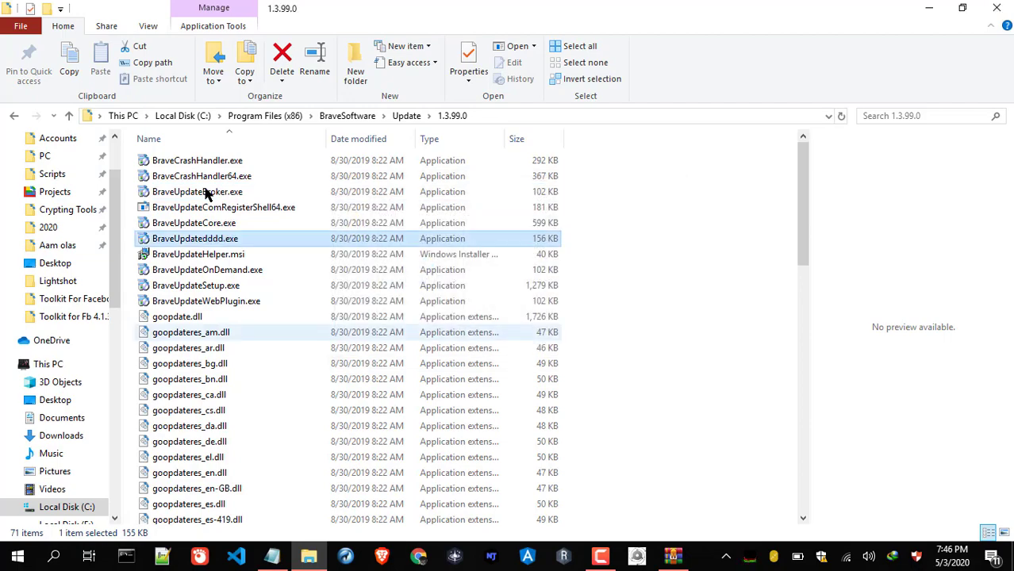
# Minimize File Explorer, move the Notepad window aside, and close Read Me First.txt
pyautogui.click(928, 8)
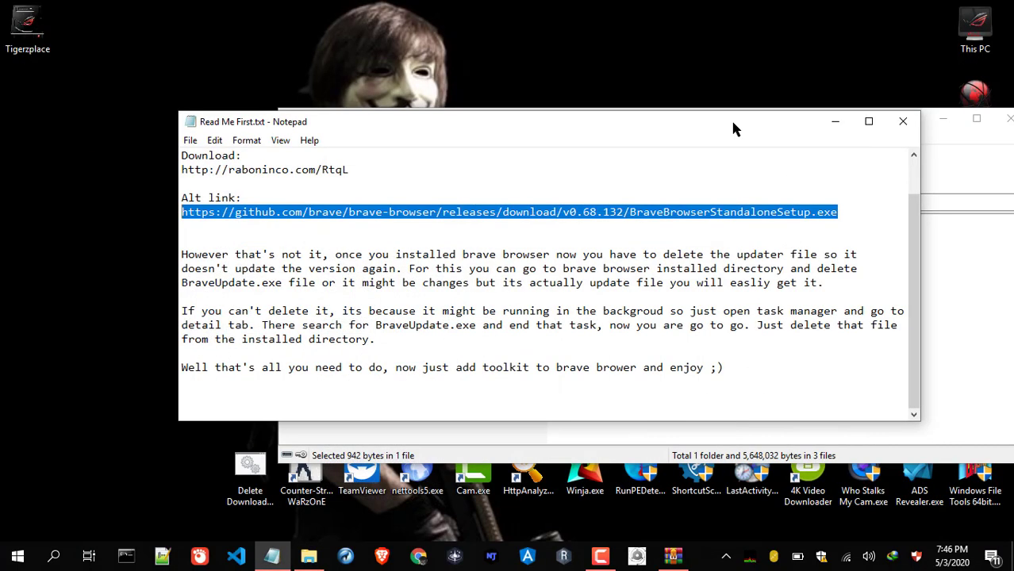
pyautogui.moveTo(733, 124); pyautogui.dragTo(632, 71)
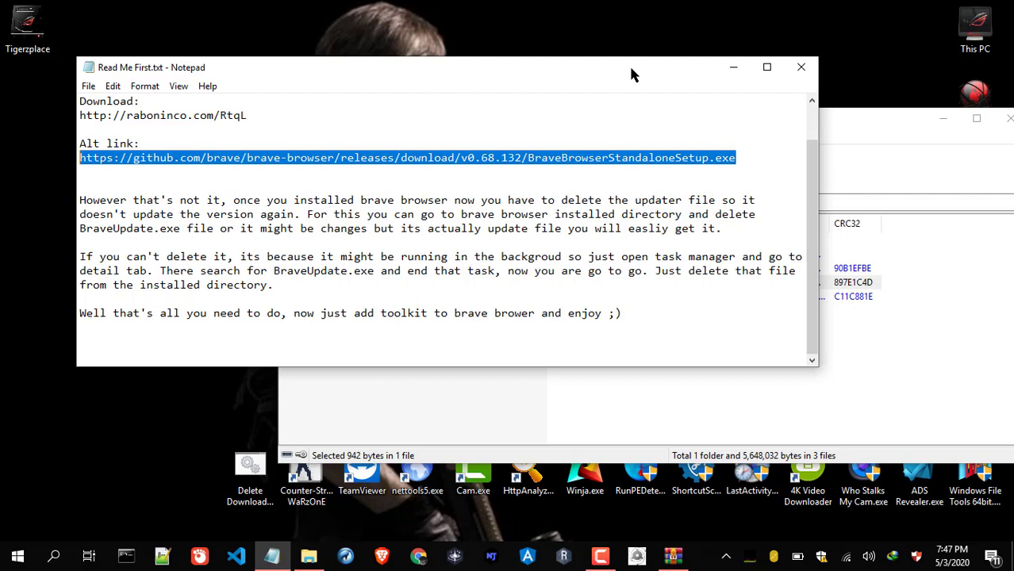
pyautogui.click(801, 68)
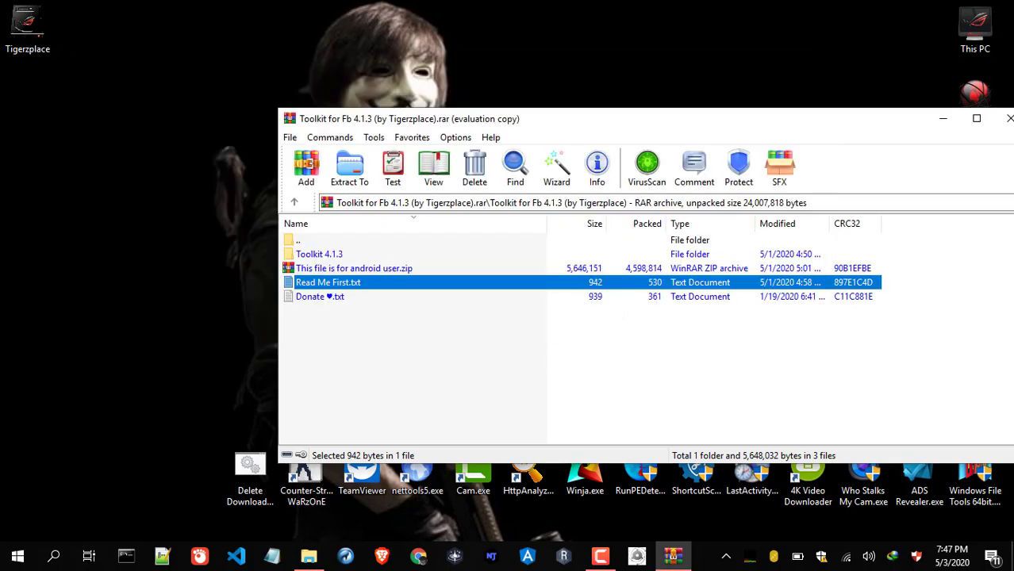
# Select the Toolkit 4.1.3 folder in the archive and bring up its Extract To options
pyautogui.click(342, 256)
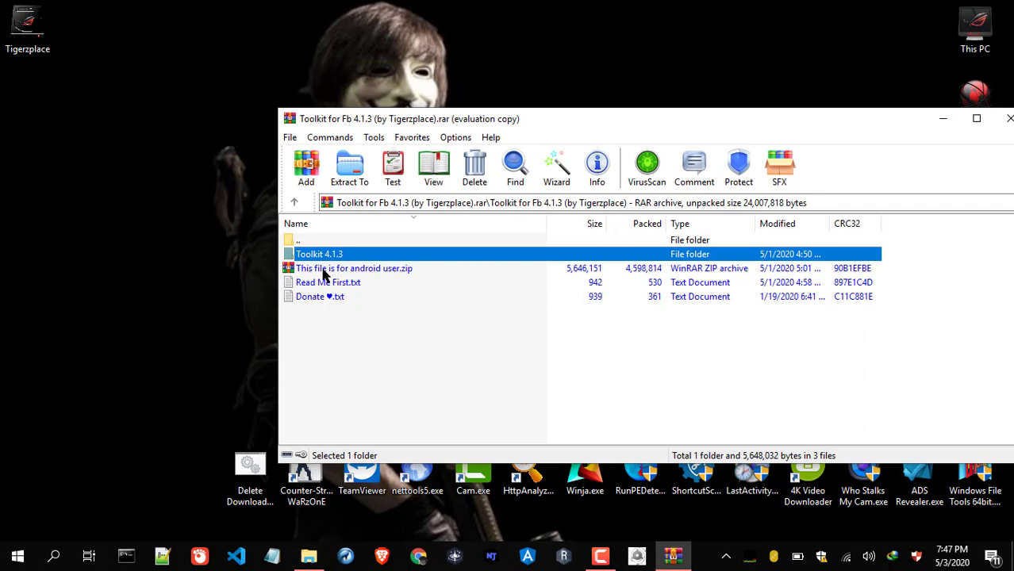
pyautogui.click(324, 270)
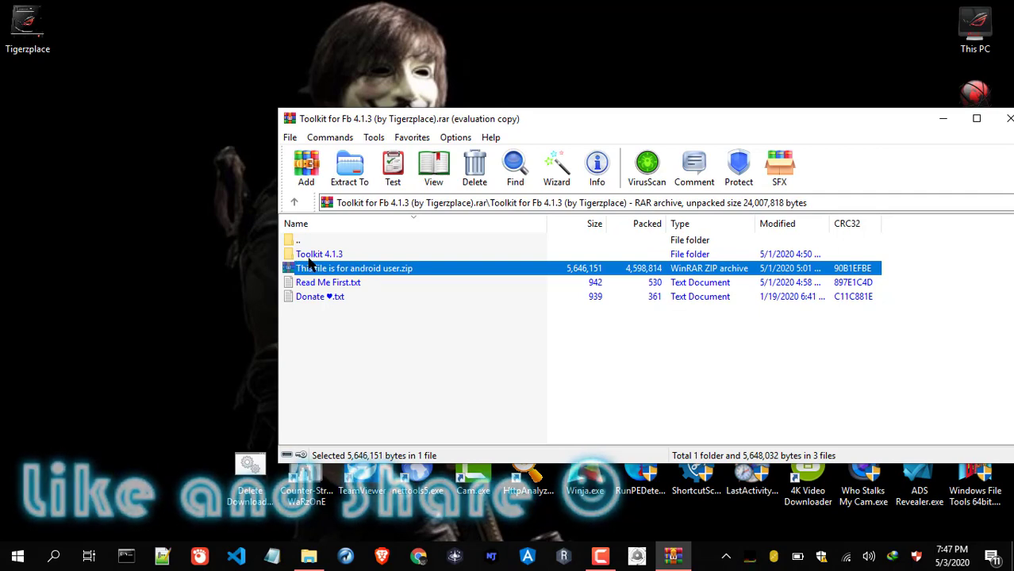
pyautogui.click(309, 259)
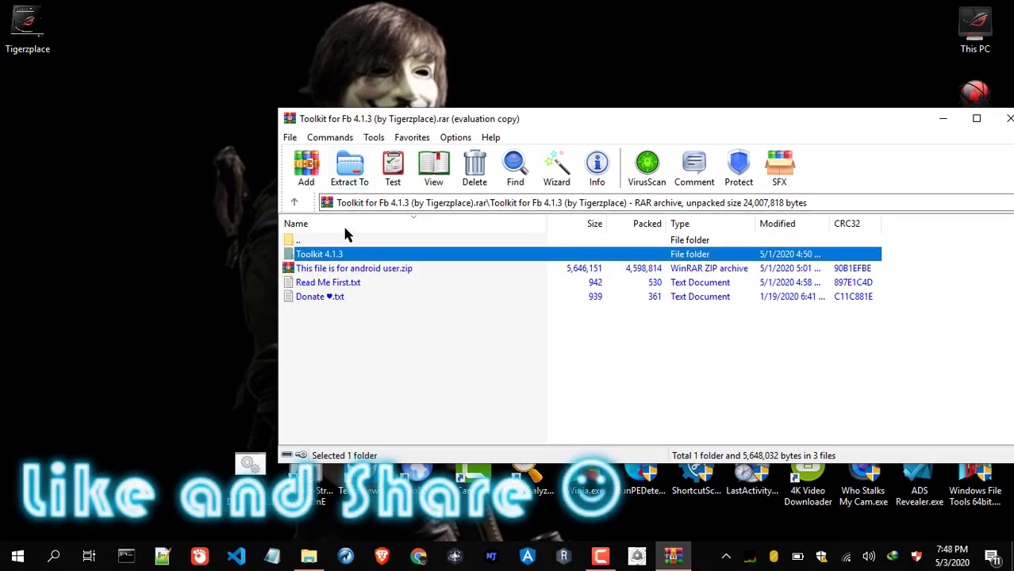
pyautogui.click(350, 176)
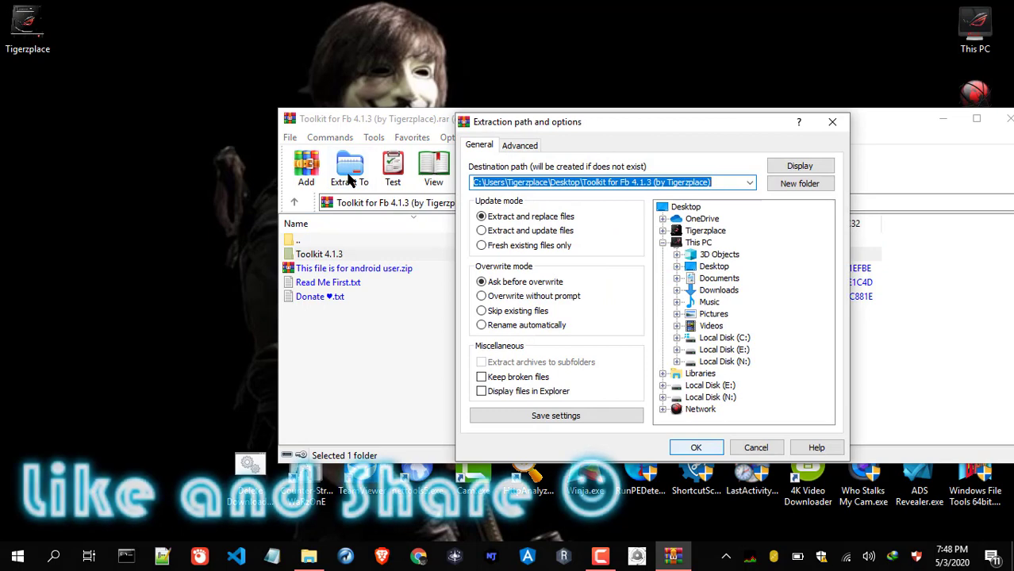
# Extract the Toolkit 4.1.3 folder to Local Disk (E:) and close WinRAR
pyautogui.click(739, 341)
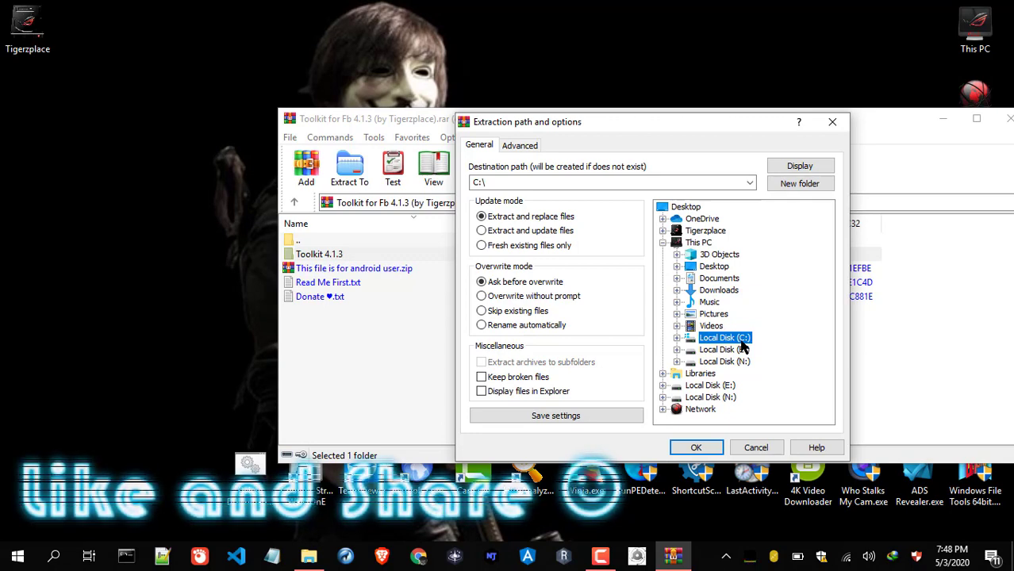
pyautogui.click(725, 348)
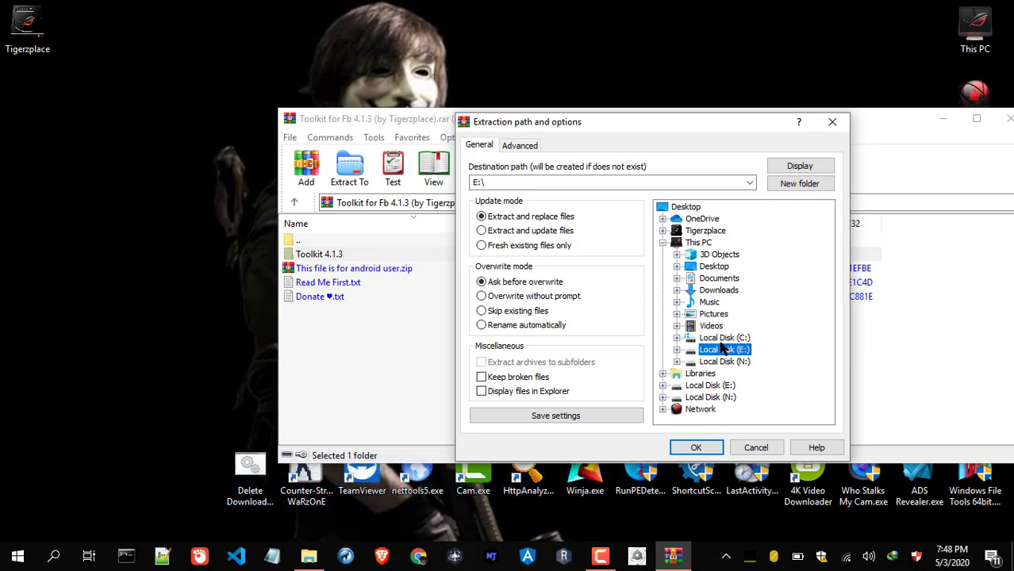
pyautogui.click(687, 444)
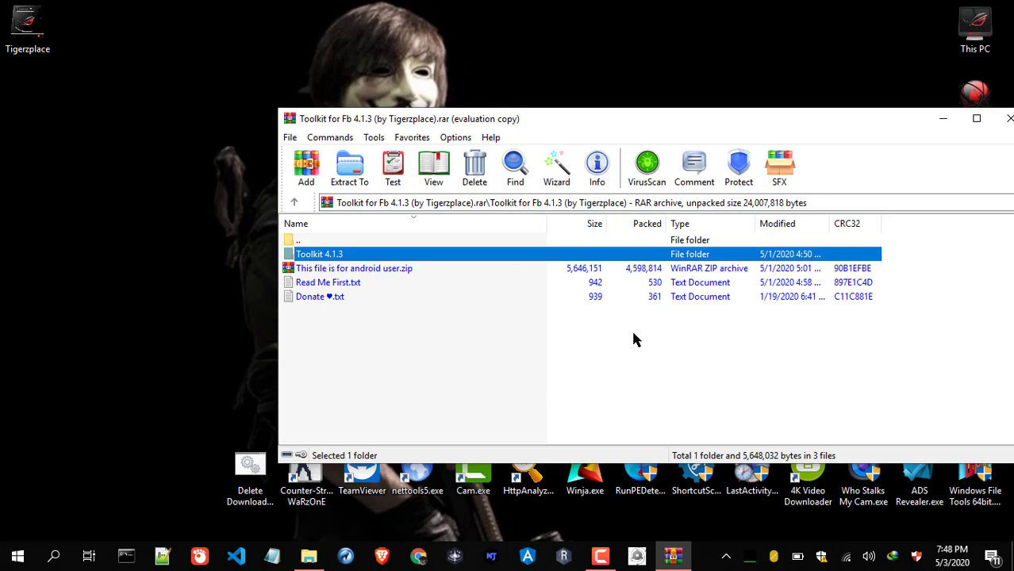
pyautogui.click(1006, 118)
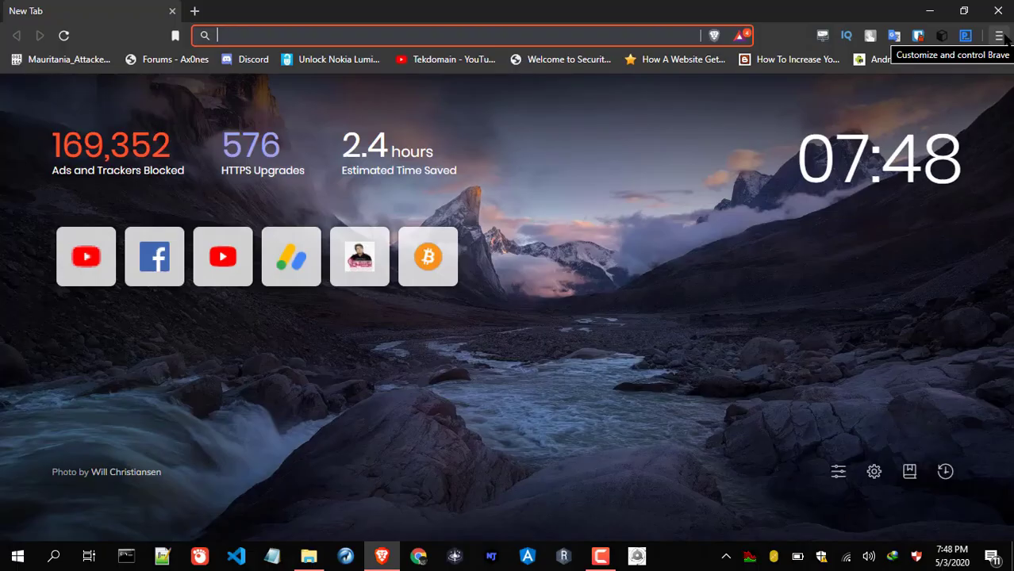
# Go to brave://extensions from the Brave menu and toggle Developer mode off and back on
pyautogui.click(1001, 37)
pyautogui.moveTo(828, 381)
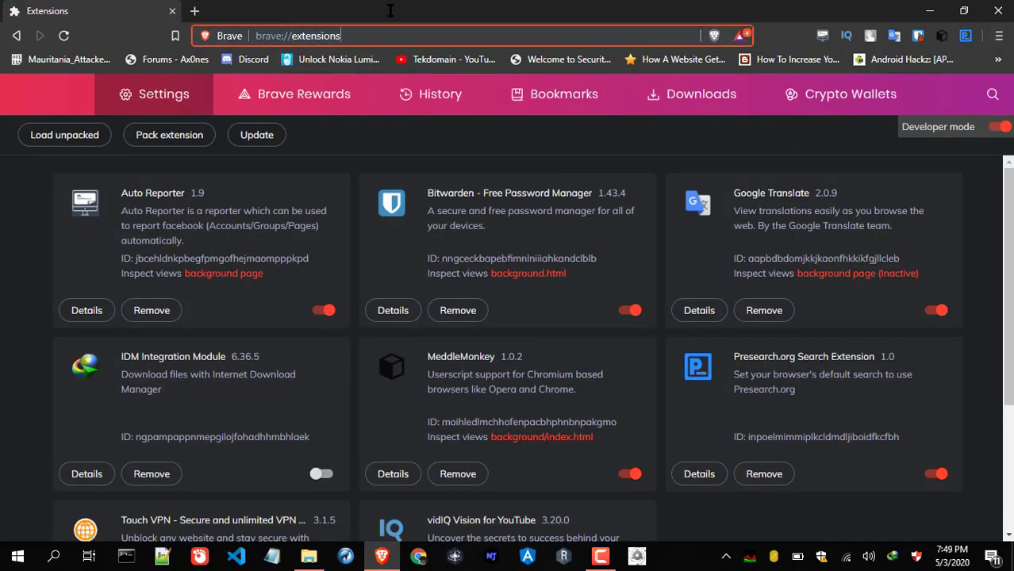
pyautogui.click(199, 36)
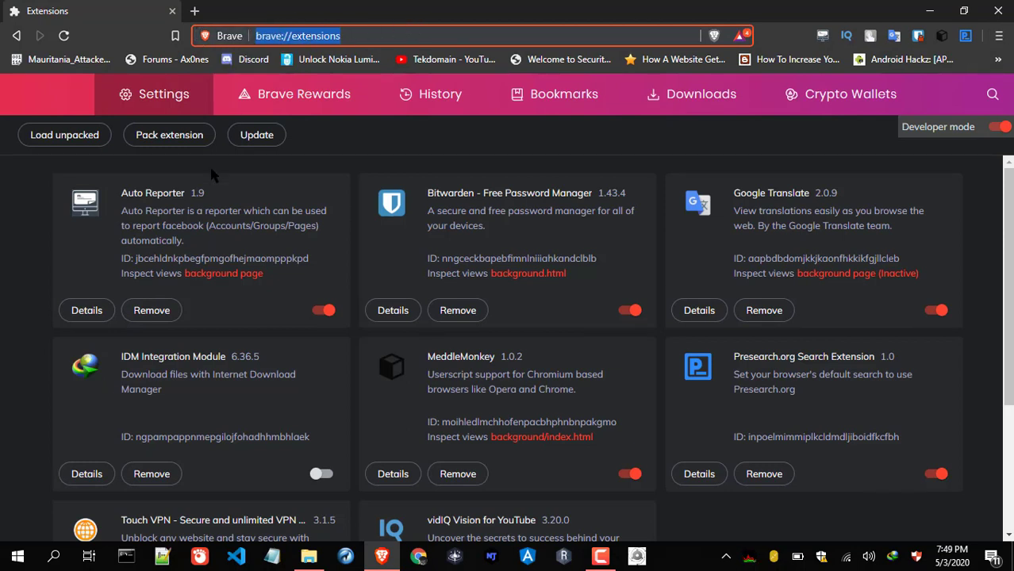
pyautogui.click(999, 129)
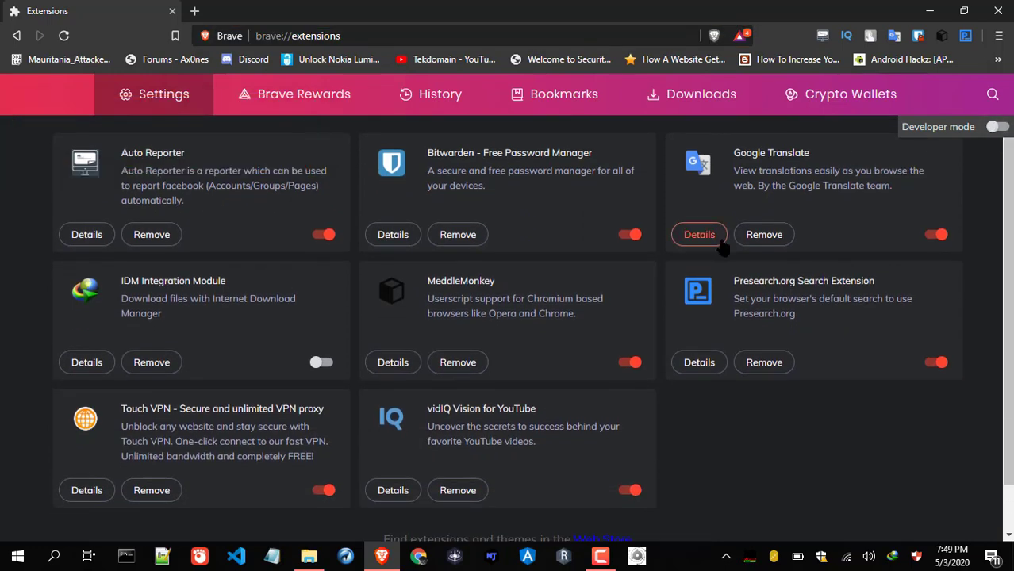
pyautogui.click(996, 128)
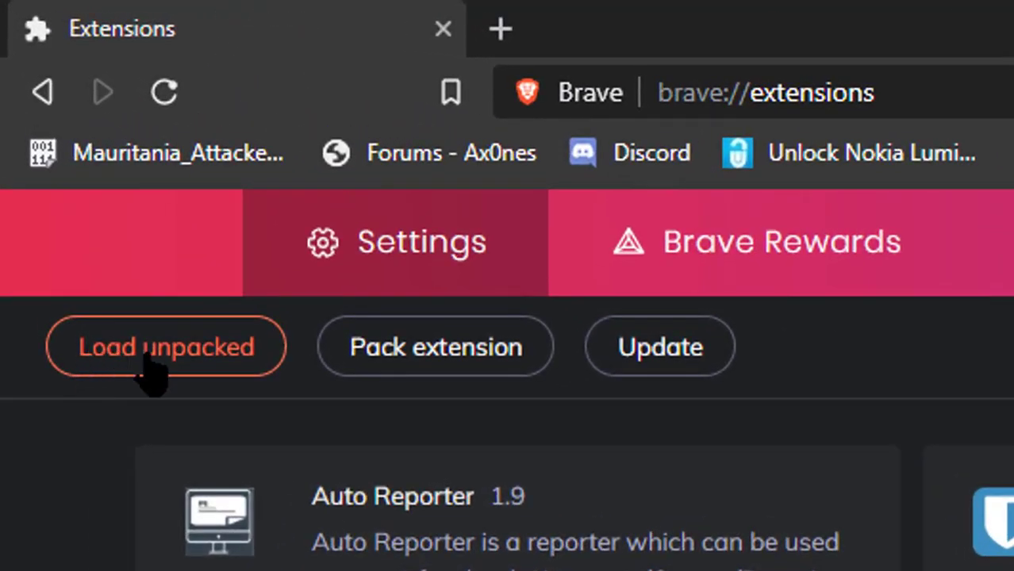
# Load the Toolkit 4.1.3 folder from Local Disk (E:) as an unpacked extension and view its tools
pyautogui.click(149, 365)
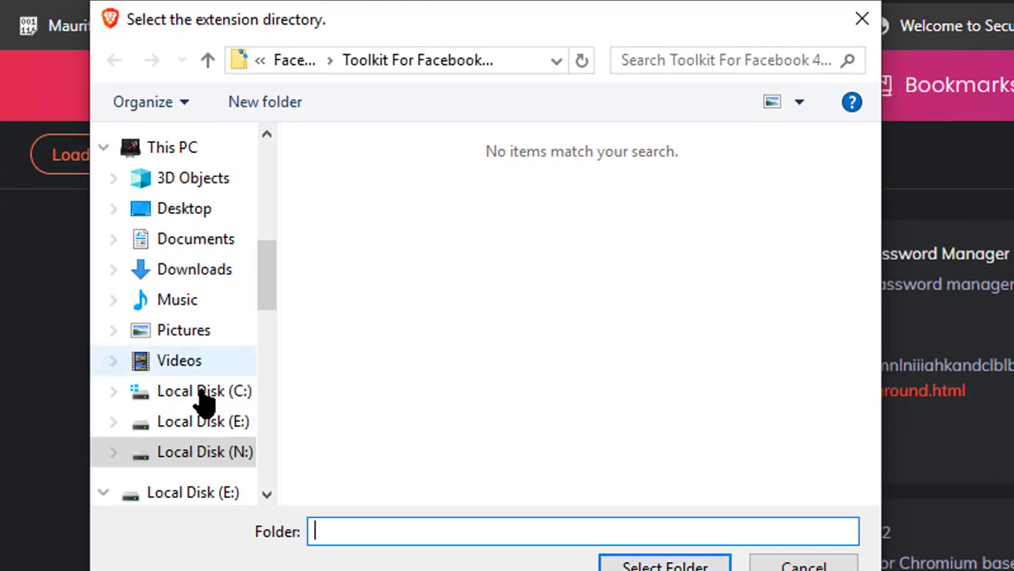
pyautogui.click(198, 428)
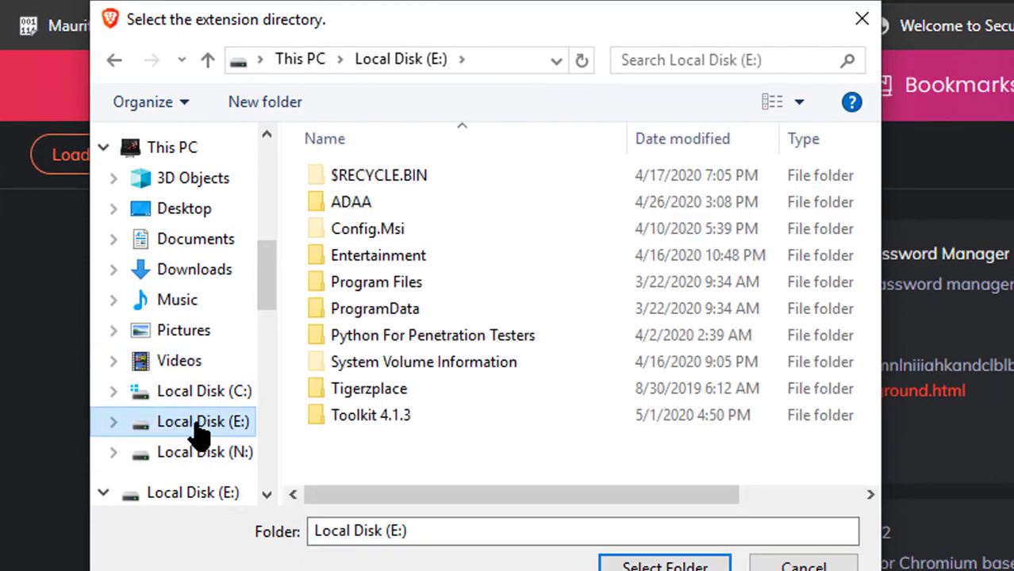
pyautogui.click(364, 420)
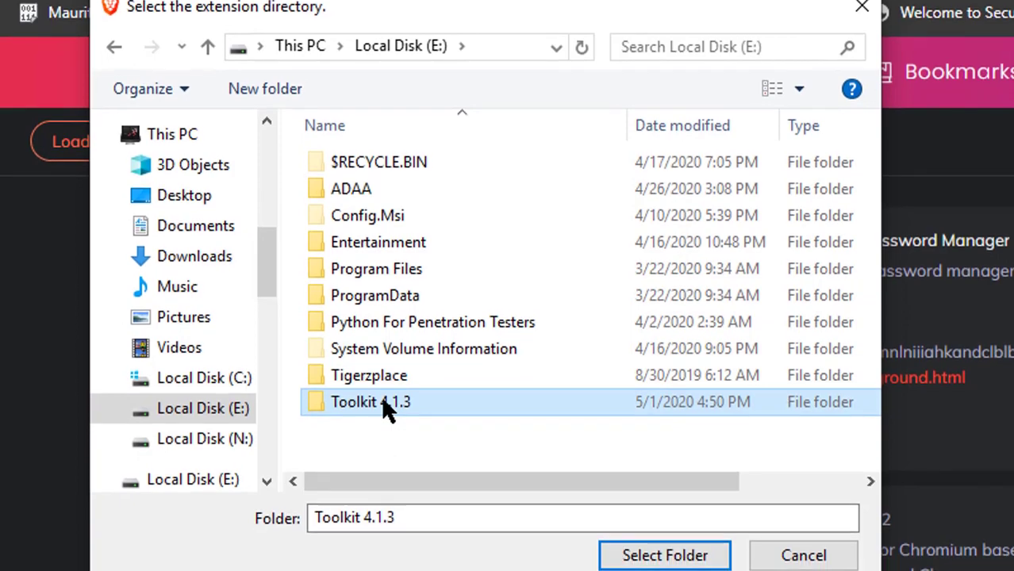
pyautogui.doubleClick(381, 418)
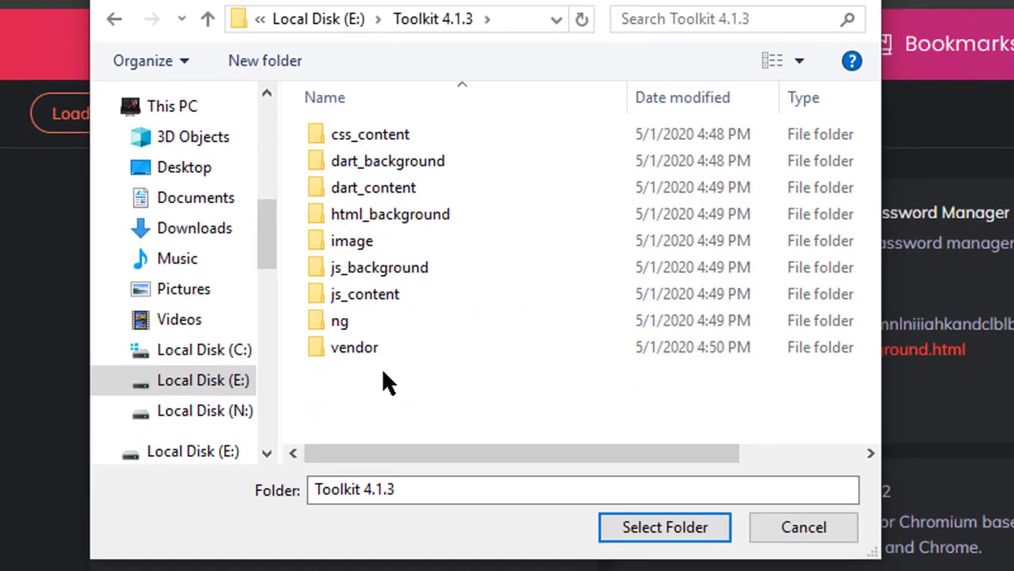
pyautogui.press('BackSpace')
pyautogui.click(392, 368)
pyautogui.click(655, 530)
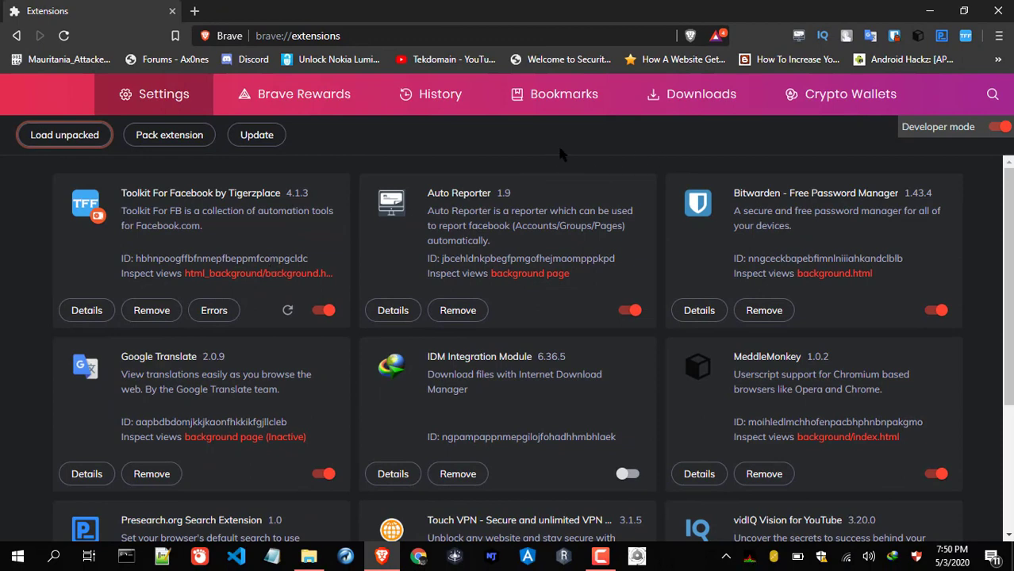
pyautogui.click(965, 35)
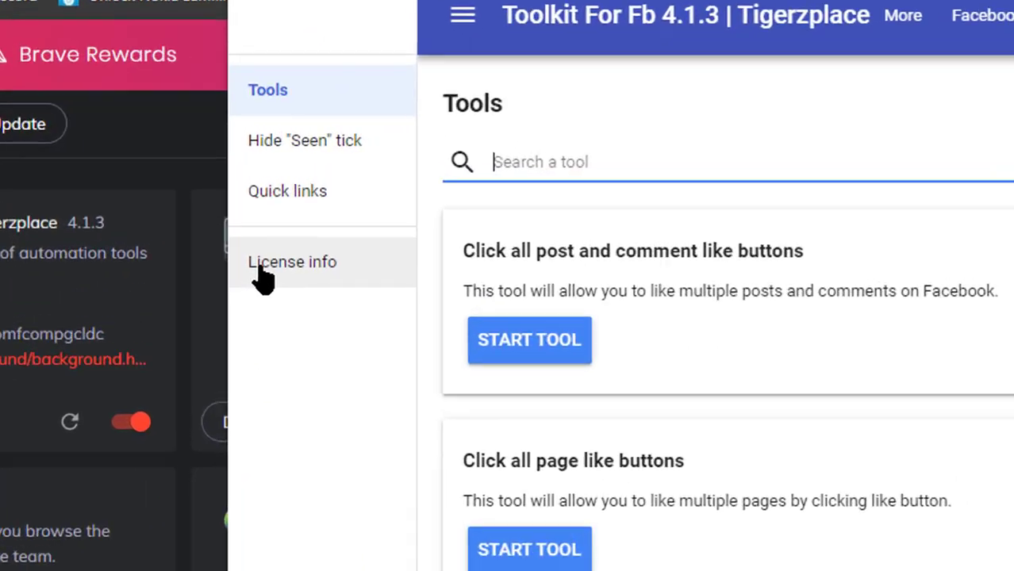
# Enter the licence key on Toolkit For Facebook's License info page and activate it
pyautogui.click(265, 269)
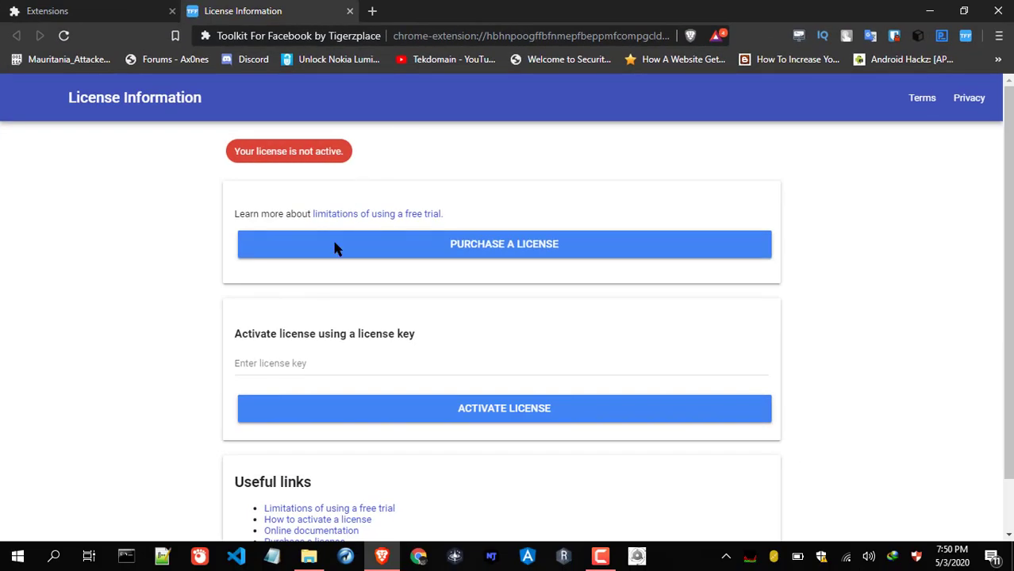
pyautogui.click(299, 361)
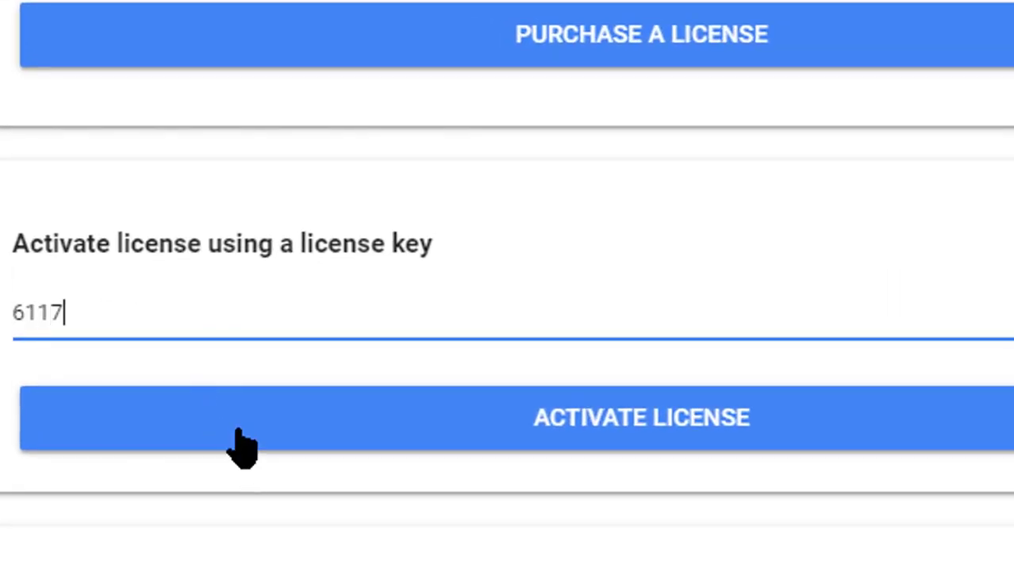
pyautogui.click(241, 436)
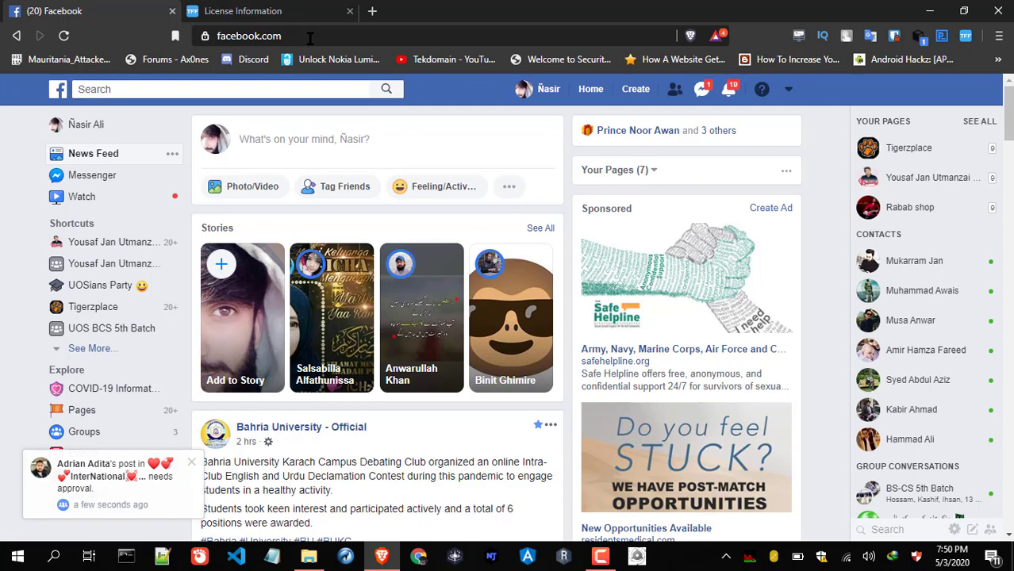
# Check the Toolkit tools list and Facebook account menu, then reopen the Toolkit tools list
pyautogui.click(967, 40)
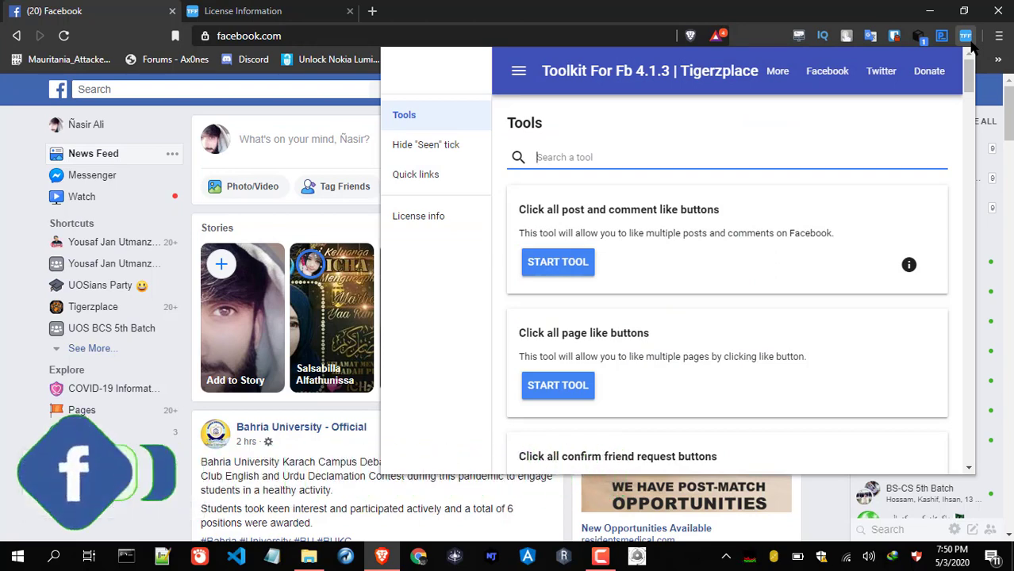
pyautogui.press('Escape')
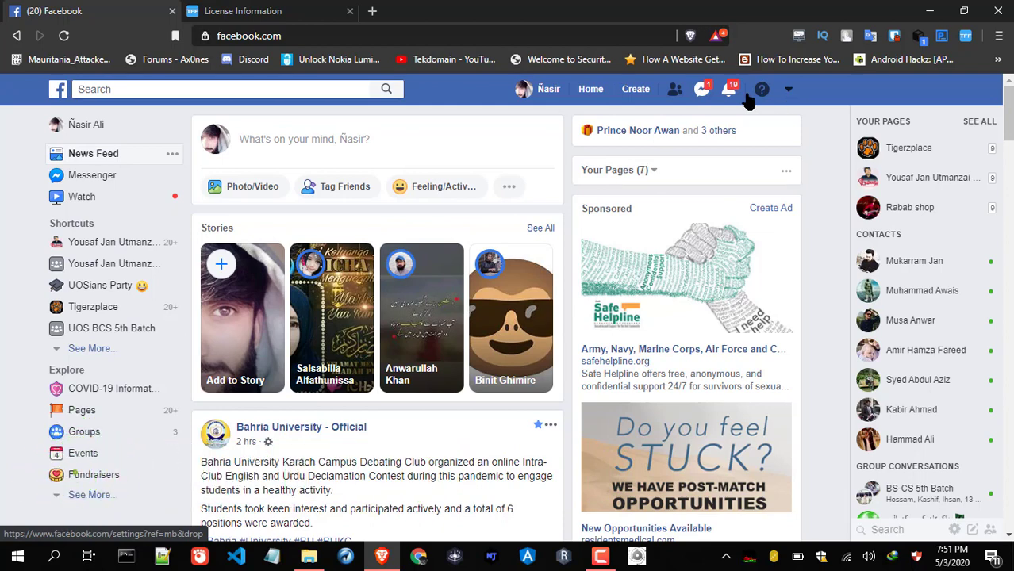
pyautogui.click(788, 94)
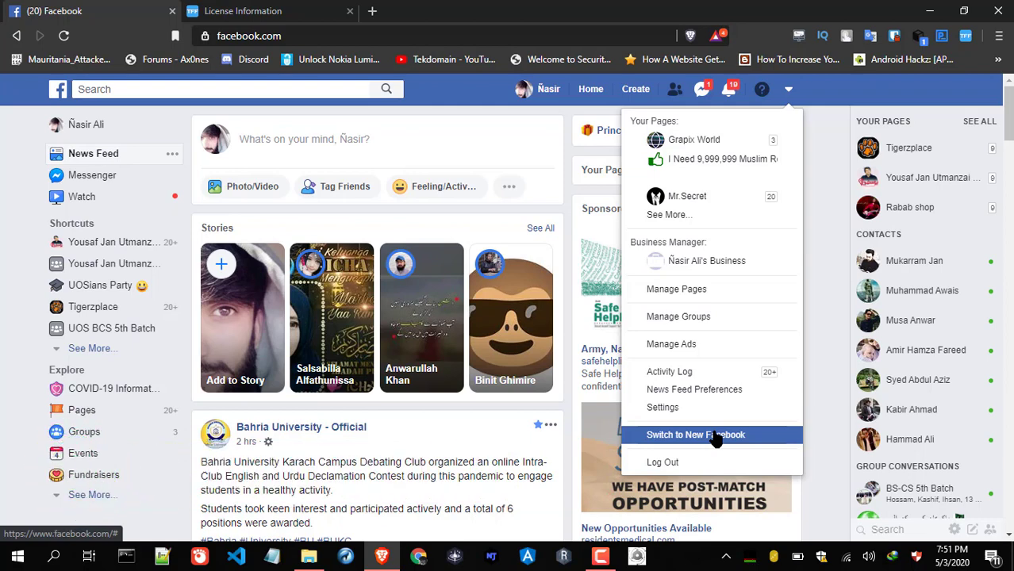
pyautogui.click(815, 349)
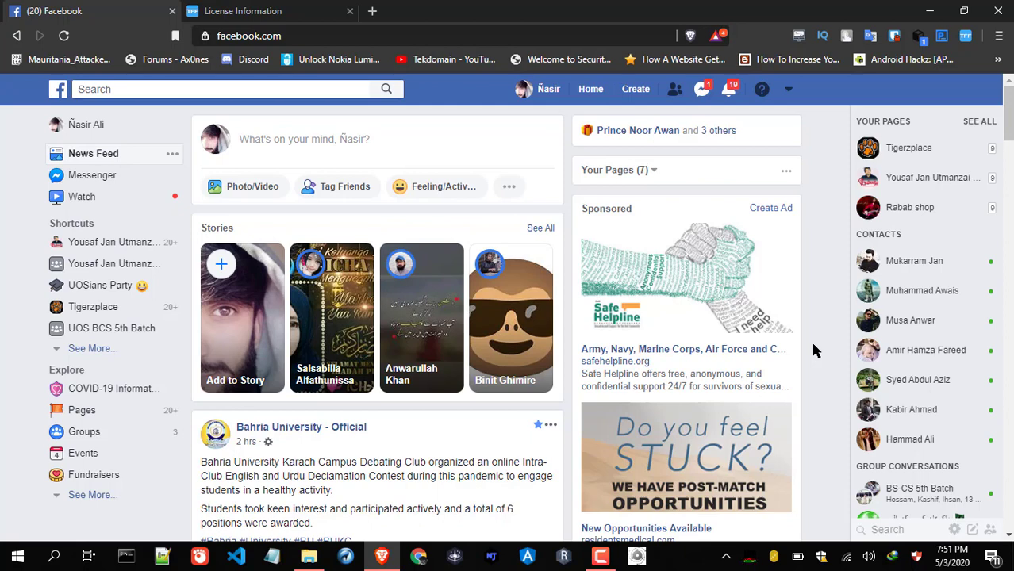
pyautogui.click(965, 36)
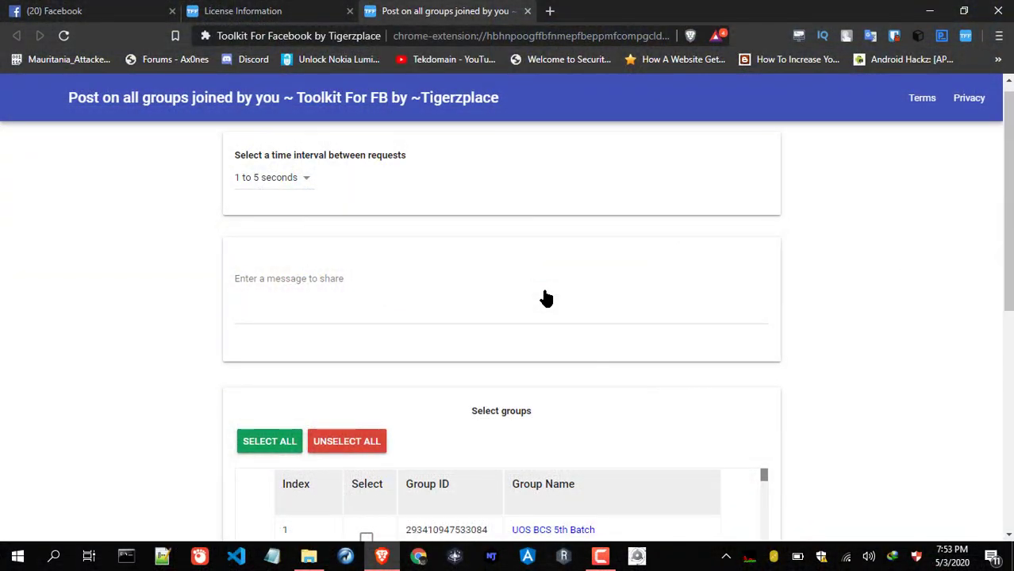
# Scroll the joined-groups table, check the Toolkit licence info, and return to the group-posting tab
pyautogui.click(545, 289)
pyautogui.scroll(-3, 544, 290)
pyautogui.scroll(-3, 544, 289)
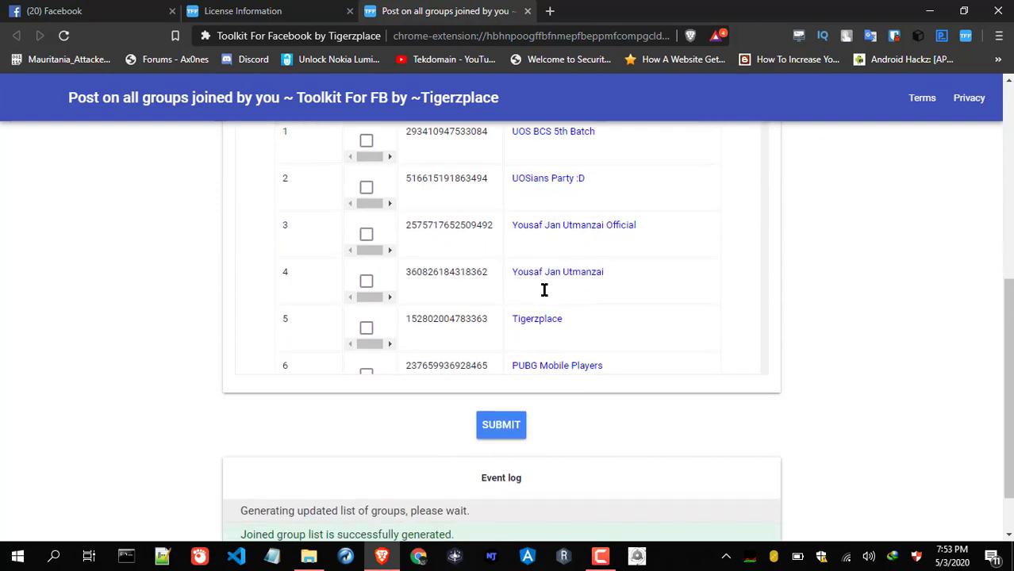
pyautogui.scroll(4, 544, 290)
pyautogui.scroll(-4, 544, 290)
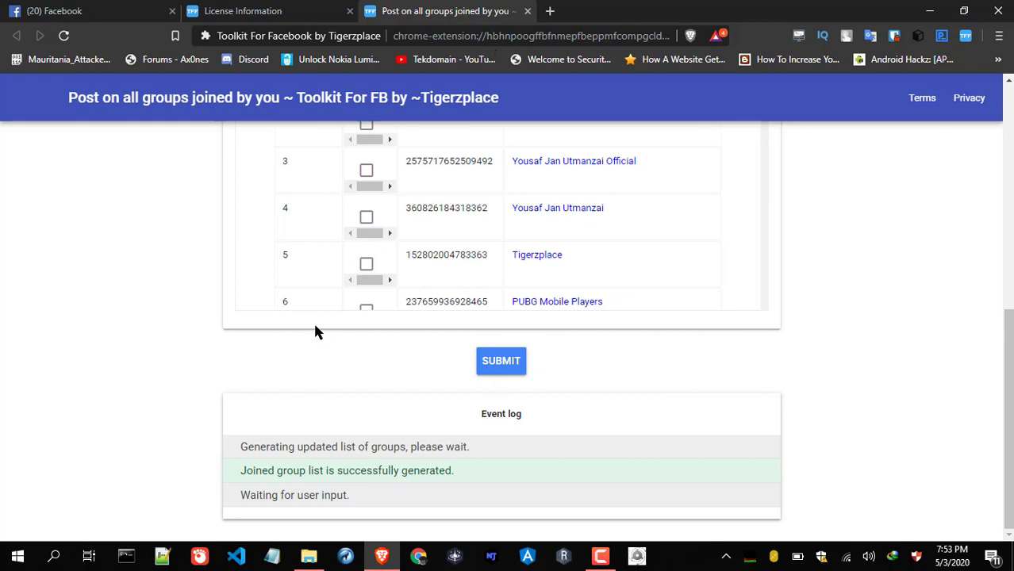
pyautogui.click(964, 36)
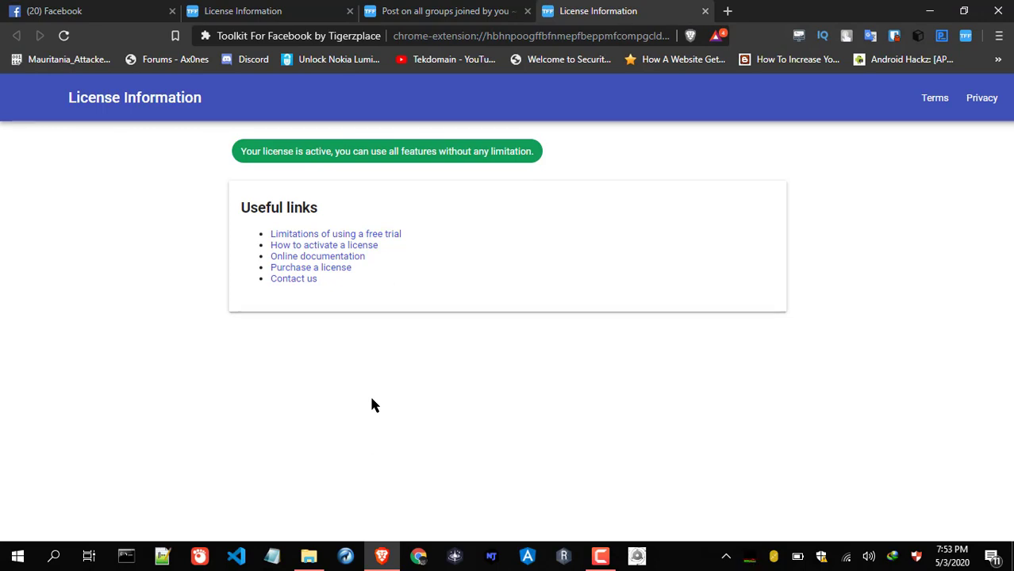
pyautogui.click(433, 6)
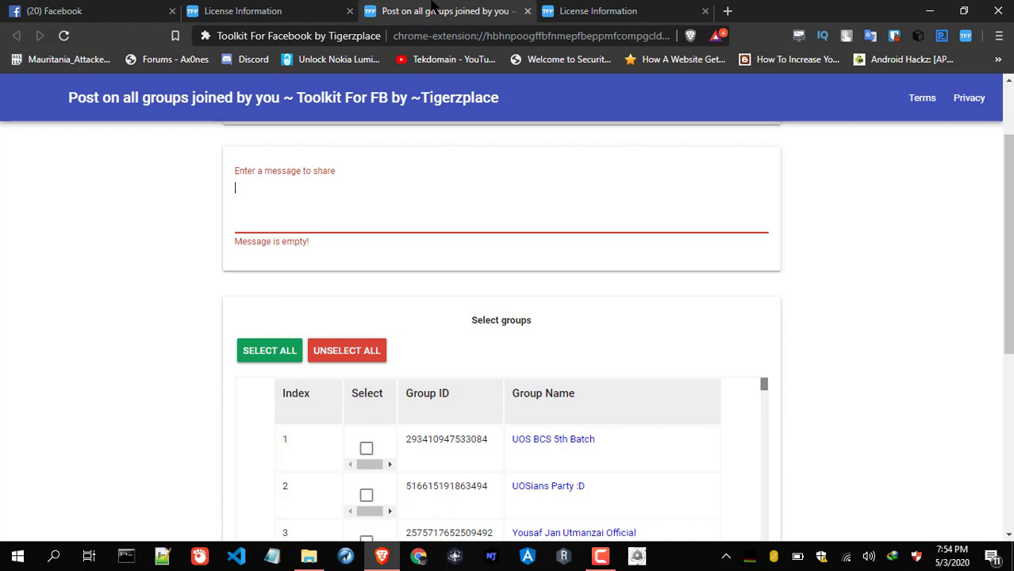
# Open the Tigerzplace page from the Facebook tab and copy its May 1 post's link address
pyautogui.click(94, 8)
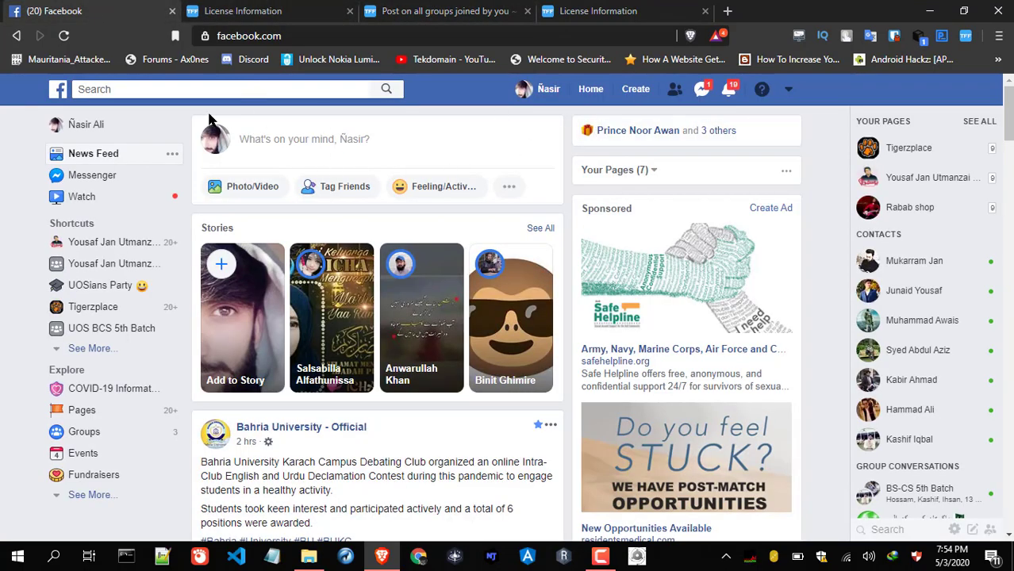
pyautogui.click(65, 309)
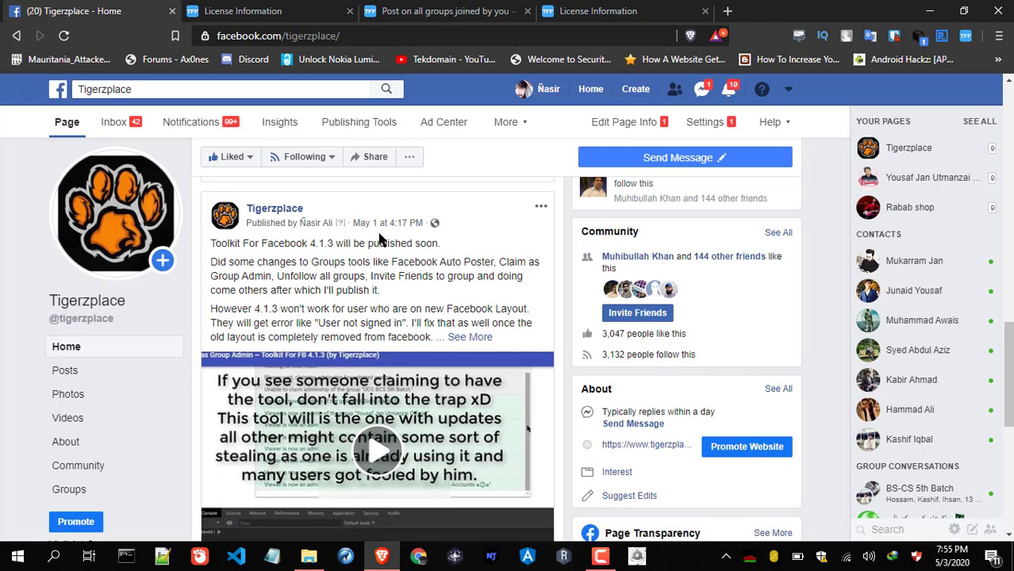
pyautogui.rightClick(391, 223)
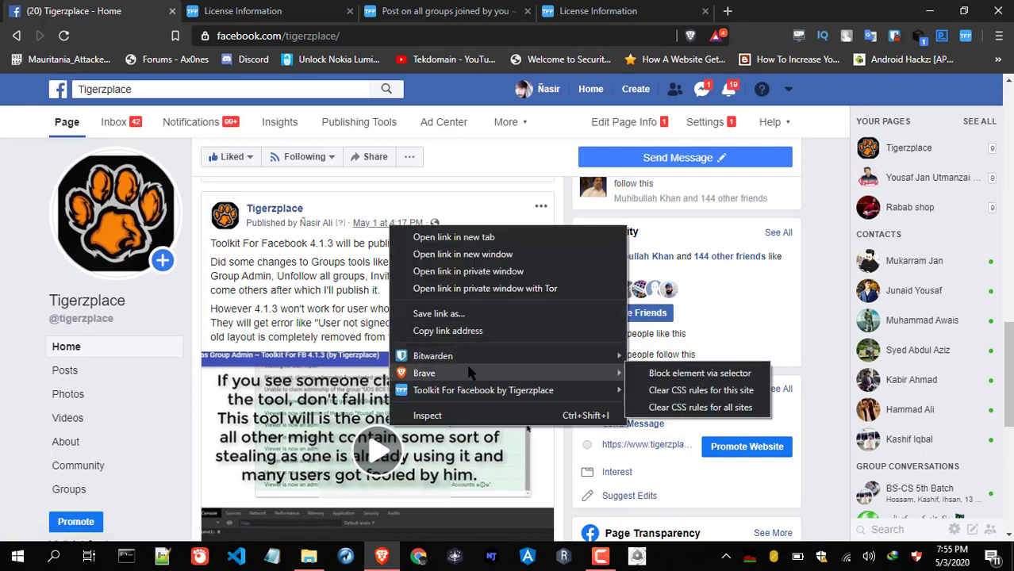
pyautogui.click(468, 339)
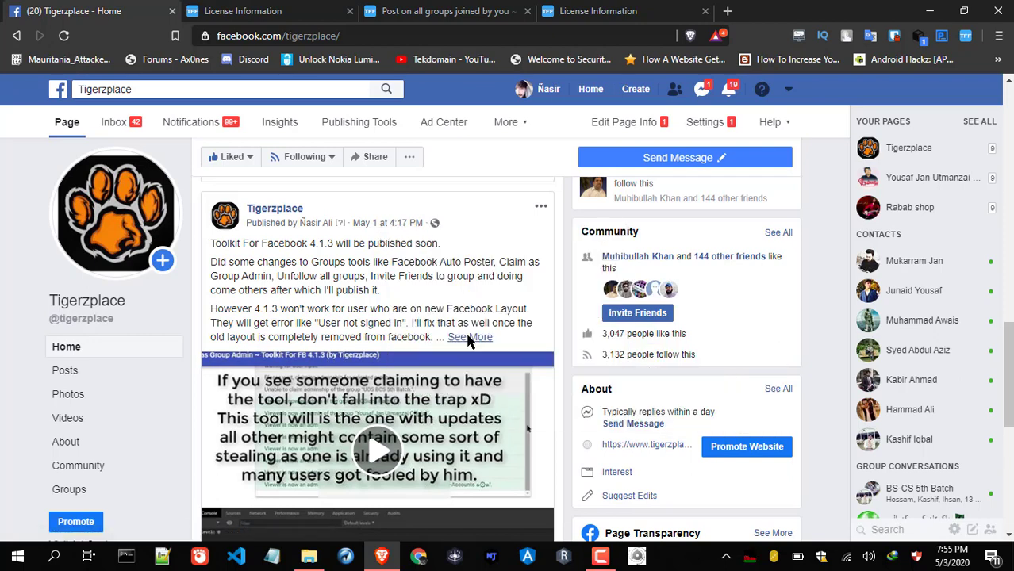
# Paste the Tigerzplace video link into the auto-poster message, trim its extra tail, and open a line above it
pyautogui.click(489, 10)
pyautogui.click(330, 207)
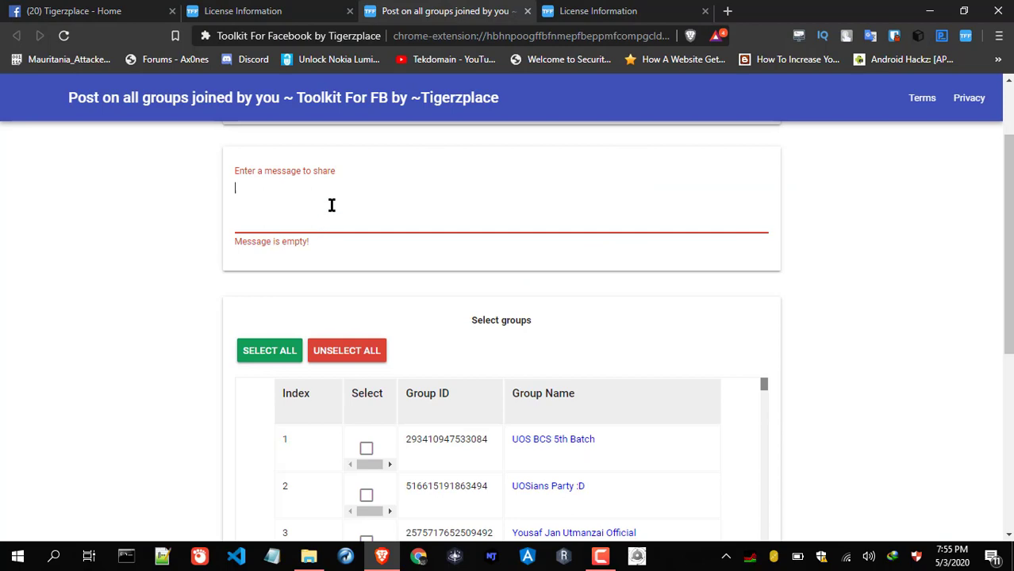
pyautogui.hotkey('ctrl', 'v')
pyautogui.moveTo(382, 253); pyautogui.dragTo(521, 188)
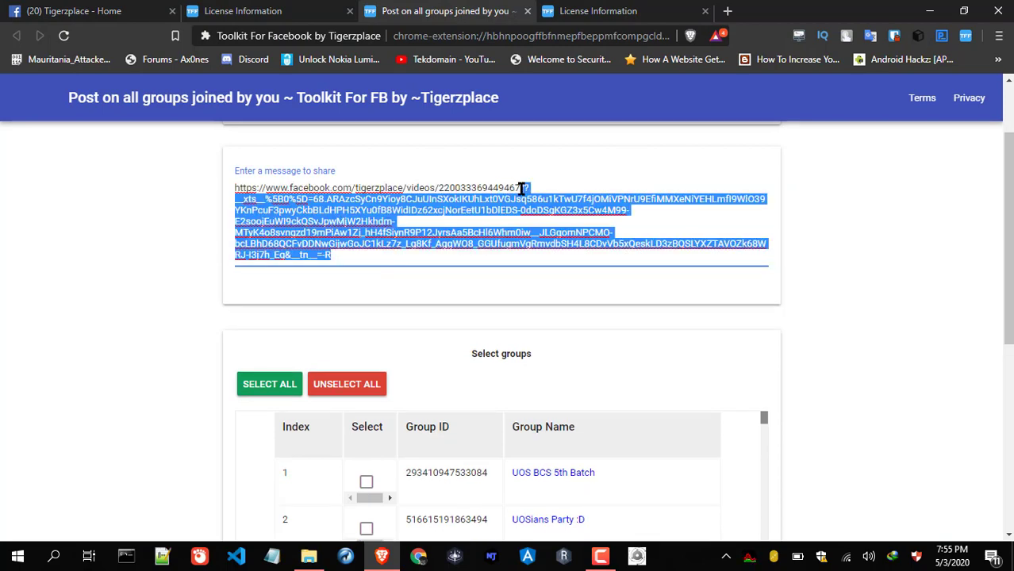
pyautogui.press('BackSpace')
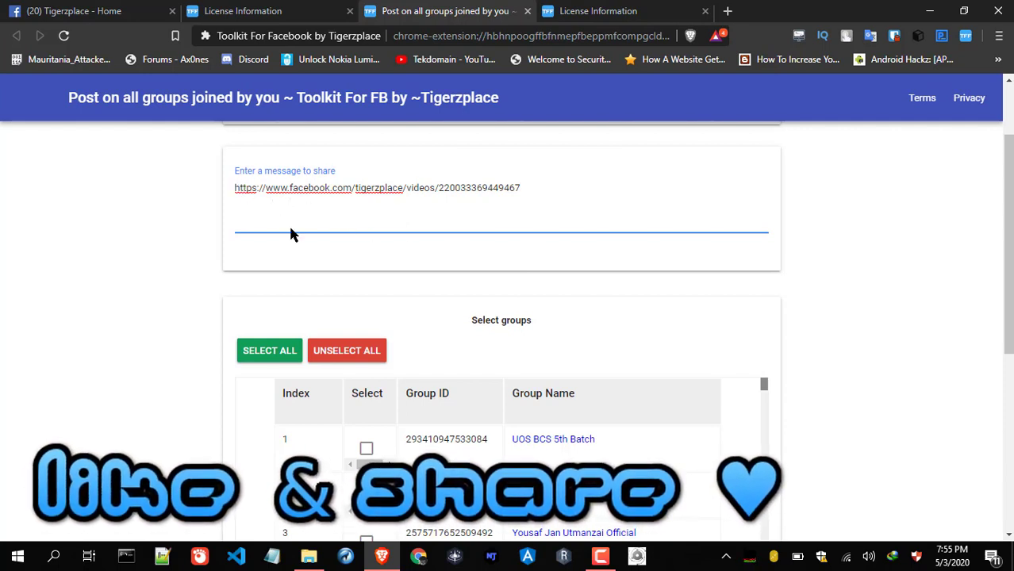
pyautogui.press('Return')
pyautogui.press('End')
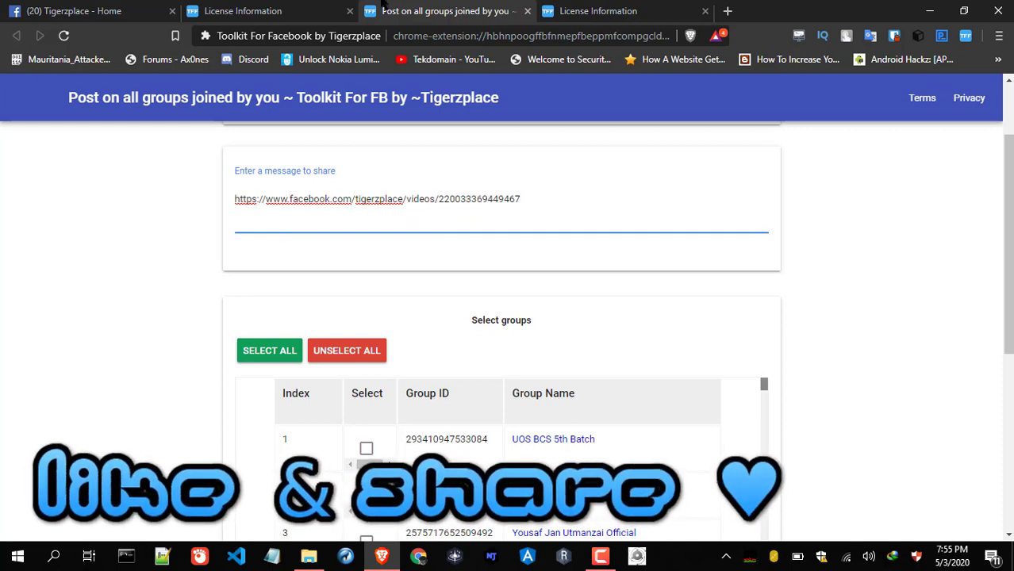
# Put the Facebook post title 'Toolkit For Facebook 4.1.3 | Test for Auto Poster' above the link
pyautogui.click(349, 6)
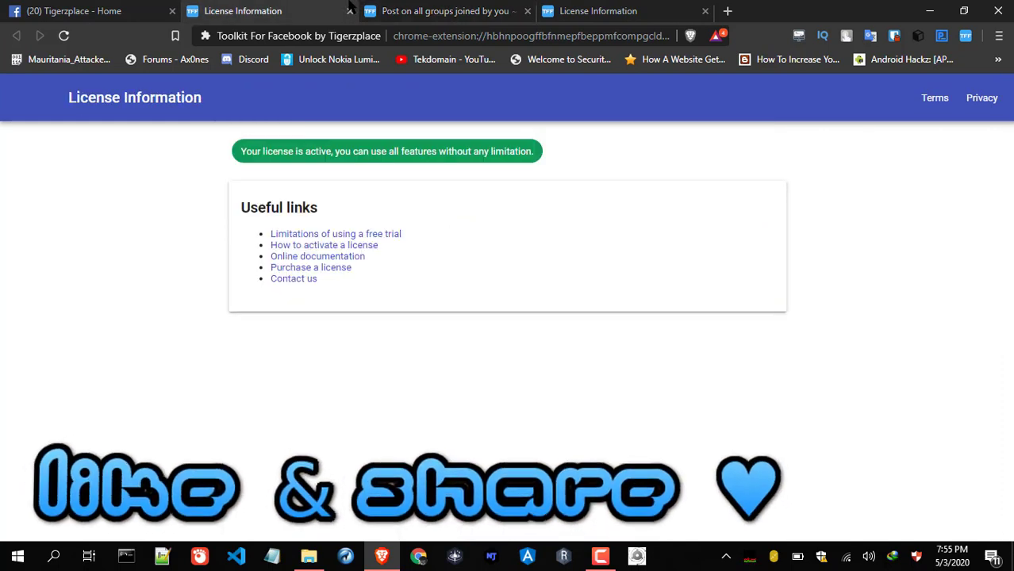
pyautogui.click(145, 6)
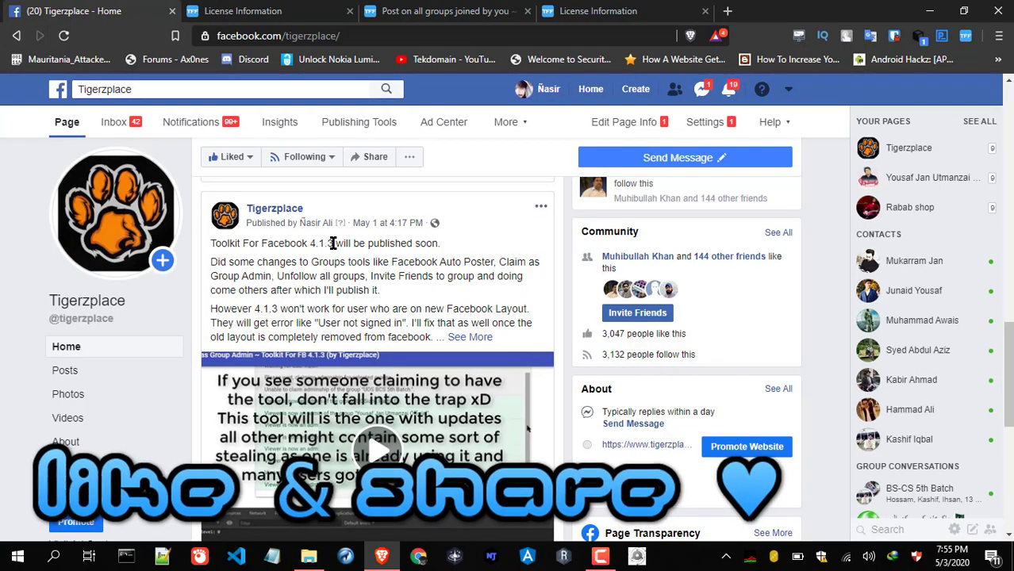
pyautogui.moveTo(334, 243); pyautogui.dragTo(211, 242)
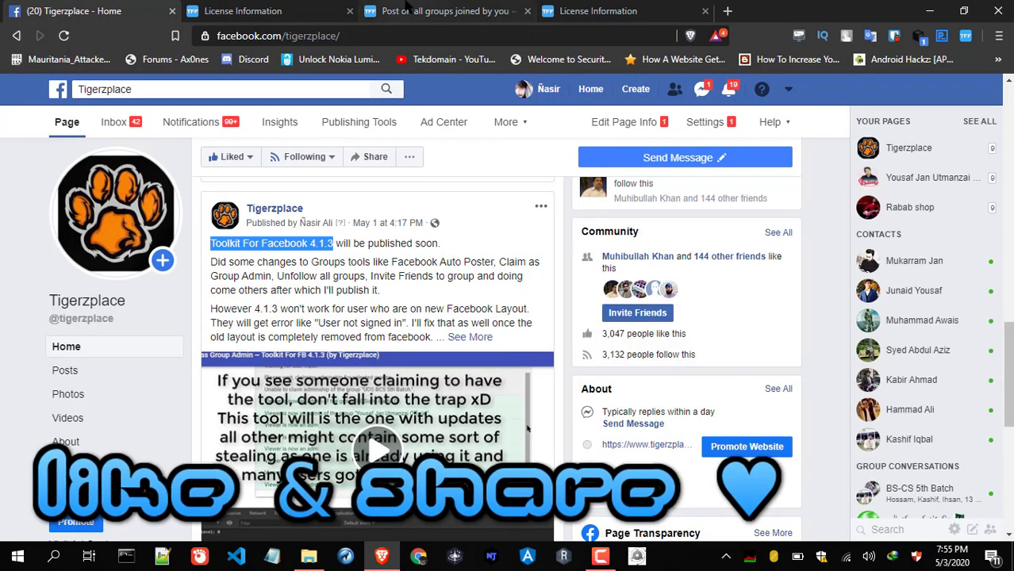
pyautogui.click(406, 8)
pyautogui.hotkey('ctrl', 'v')
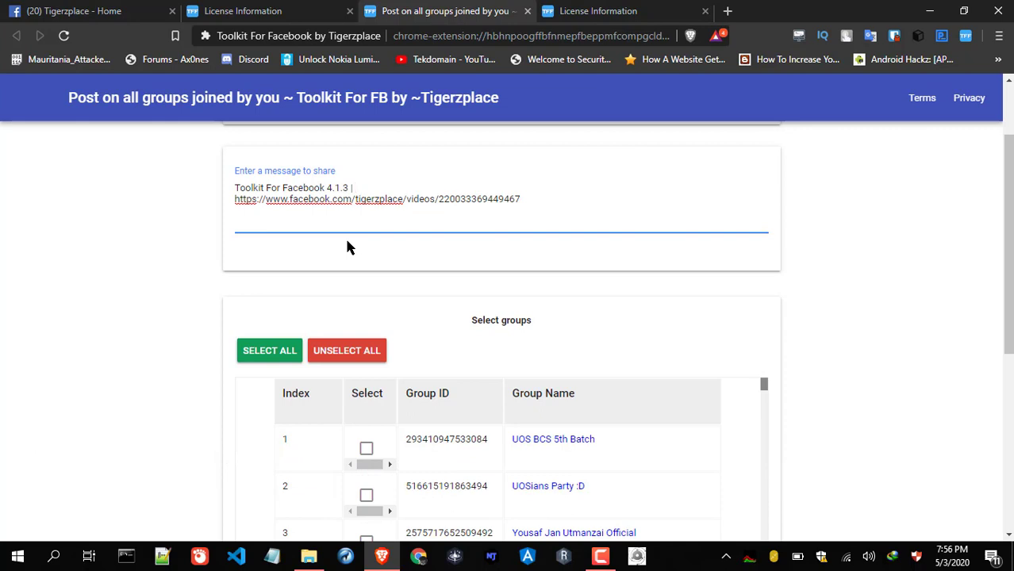
pyautogui.write('| Test for Auto Poster')
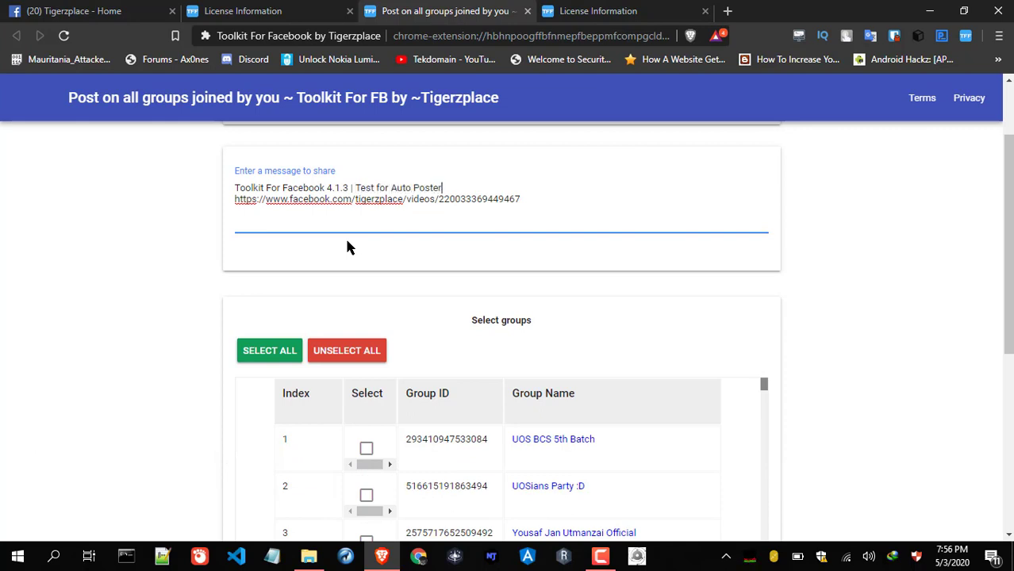
pyautogui.press('BackSpace')
pyautogui.write('r')
pyautogui.press('Return')
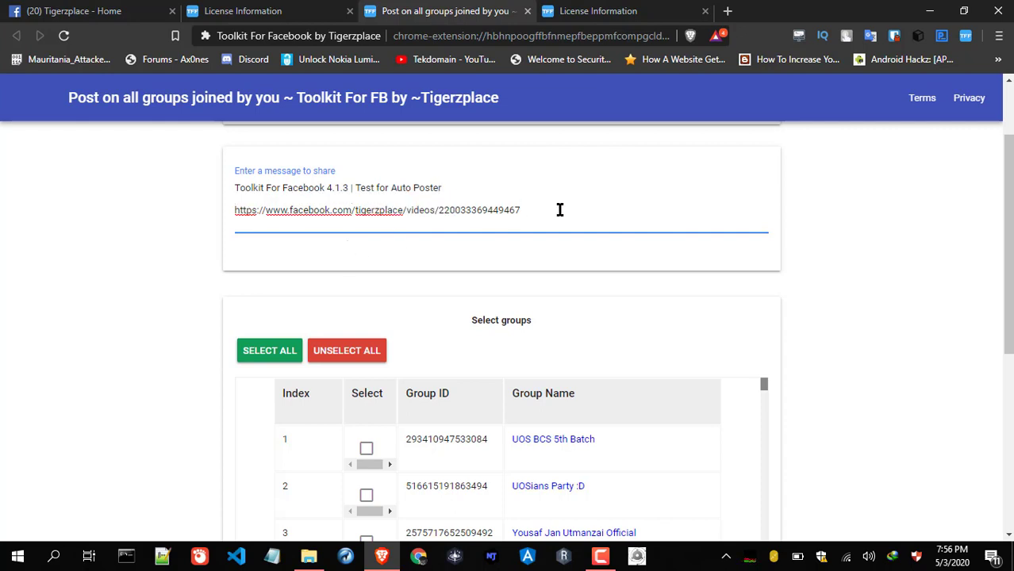
# Search the group list for 'facebook' to find the Facebook-named groups
pyautogui.scroll(-2, 998, 344)
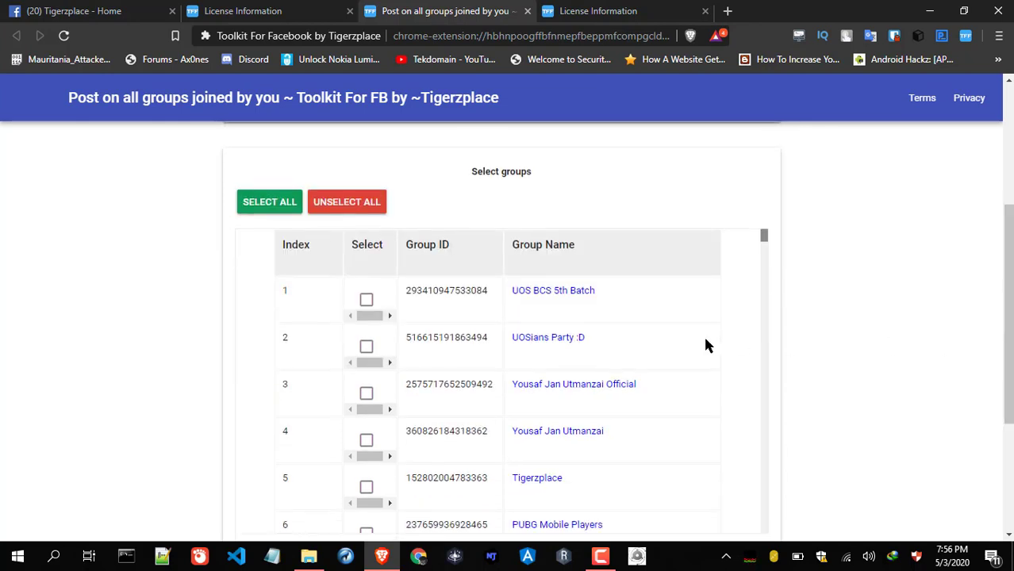
pyautogui.hotkey('ctrl', 'f')
pyautogui.write('acebo')
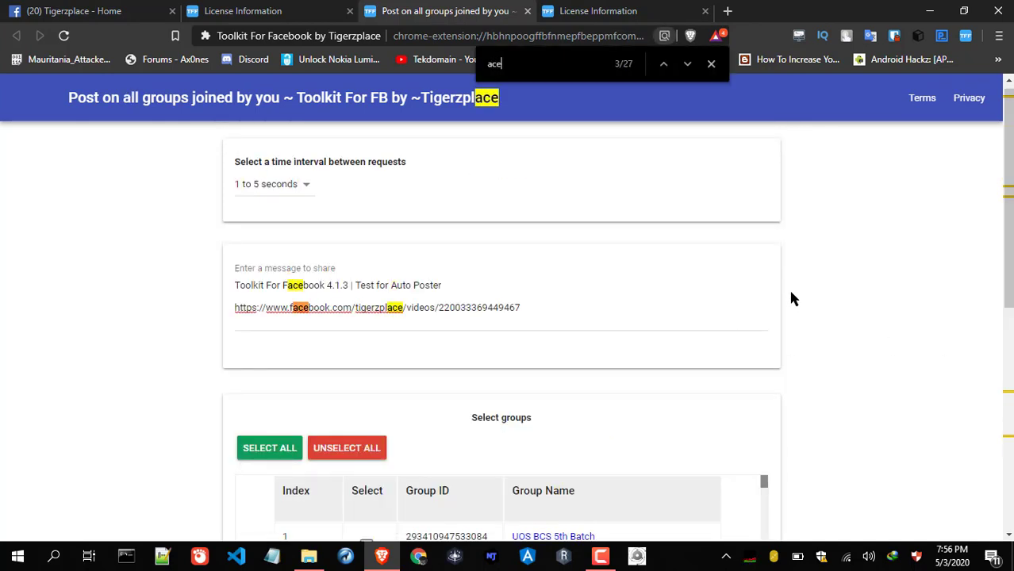
pyautogui.press('BackSpace')
pyautogui.press('BackSpace')
pyautogui.press('BackSpace')
pyautogui.press('BackSpace')
pyautogui.press('BackSpace')
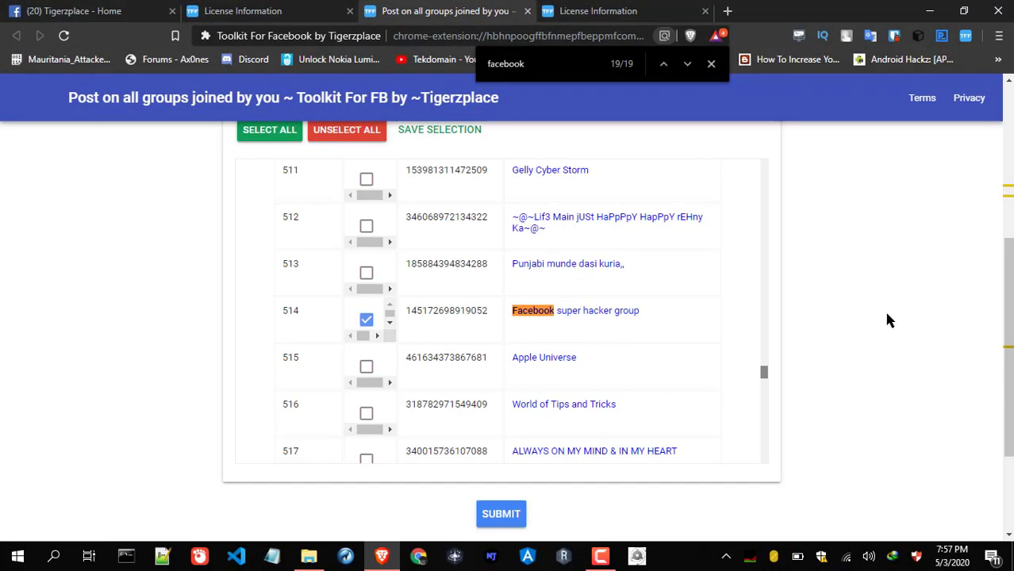
pyautogui.moveTo(1008, 280); pyautogui.dragTo(1008, 168)
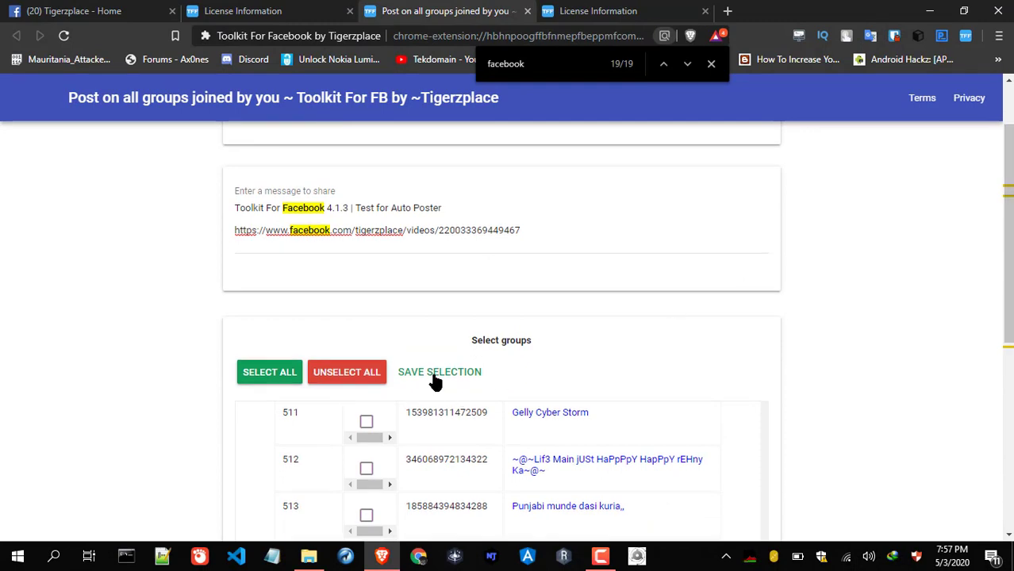
# Save the ticked groups as a selection list named 'Facebook' and scroll to SUBMIT
pyautogui.click(434, 372)
pyautogui.hotkey('ctrl', 'a')
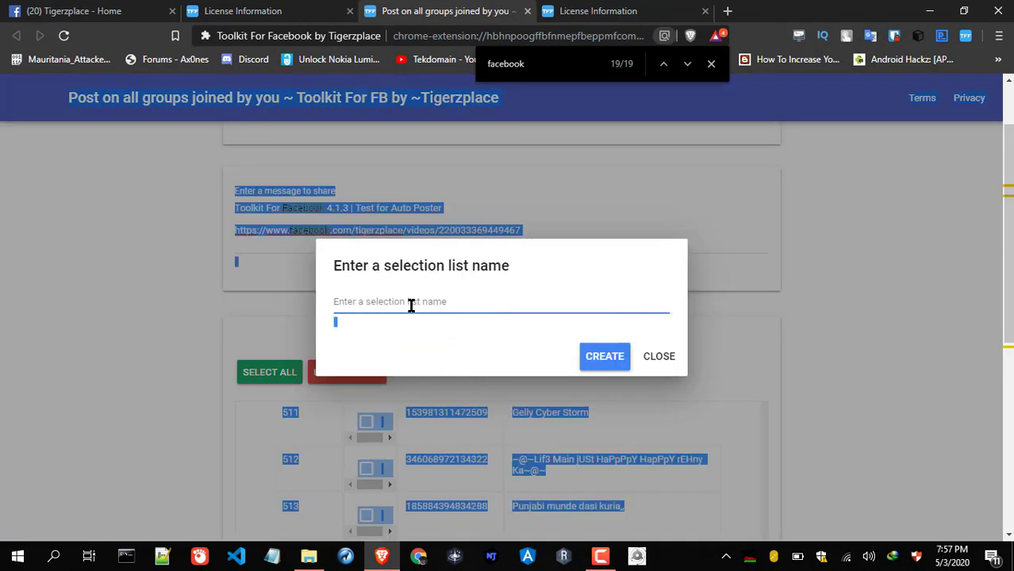
pyautogui.click(411, 305)
pyautogui.write('Facebook')
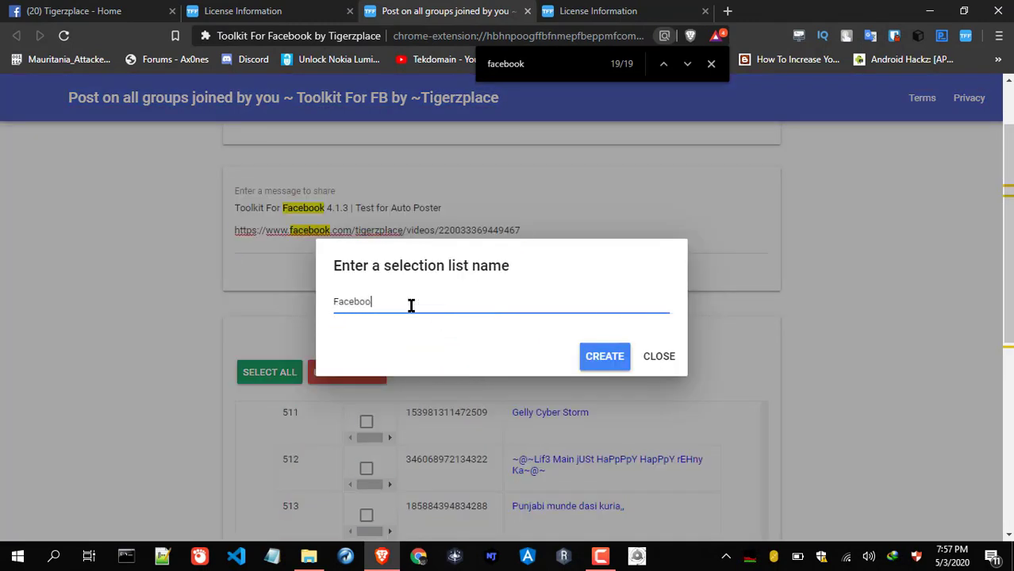
pyautogui.click(607, 357)
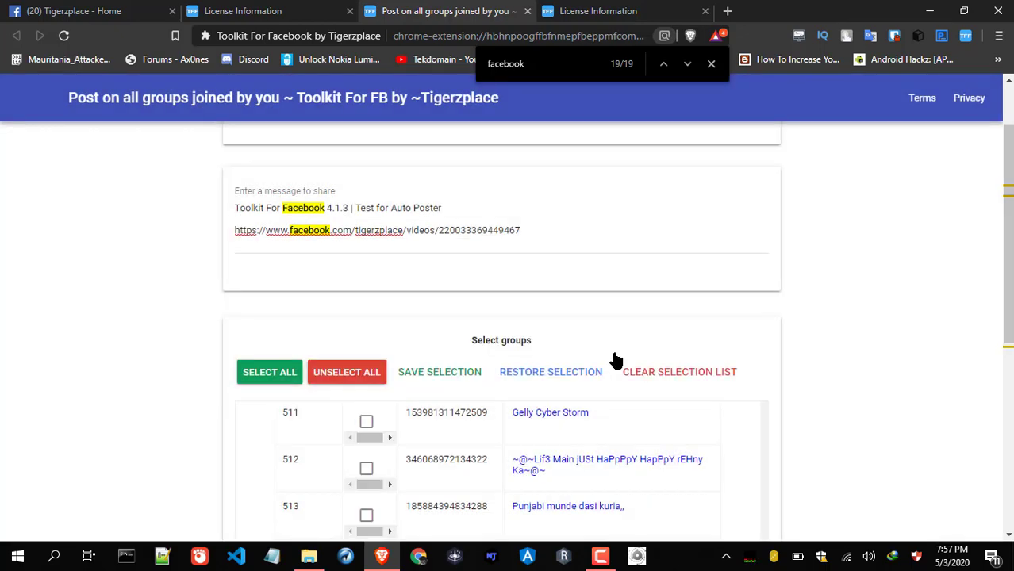
pyautogui.moveTo(1010, 247); pyautogui.dragTo(1010, 433)
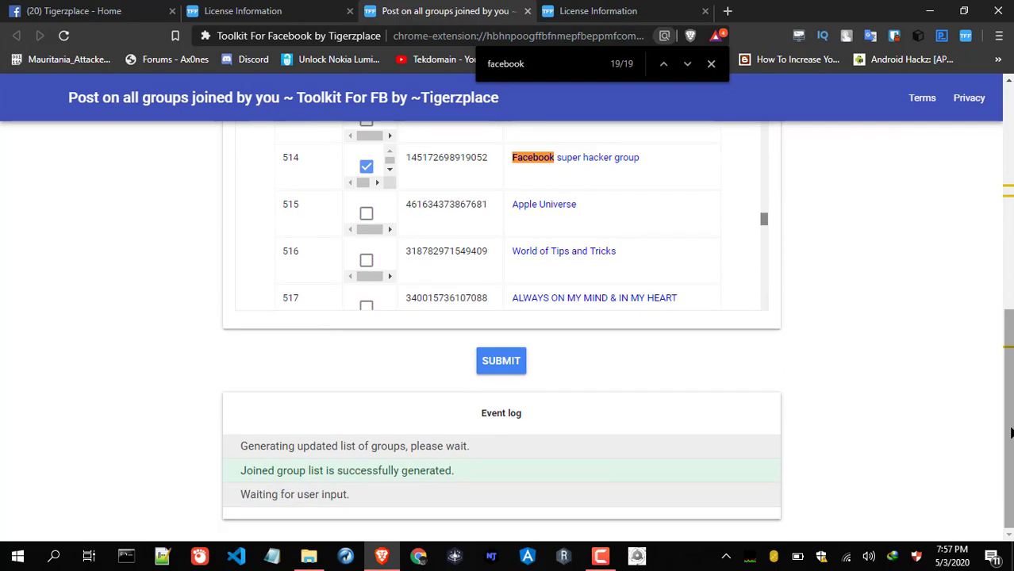
# Submit the message to the selected groups, then close the extra License Information tab
pyautogui.click(511, 363)
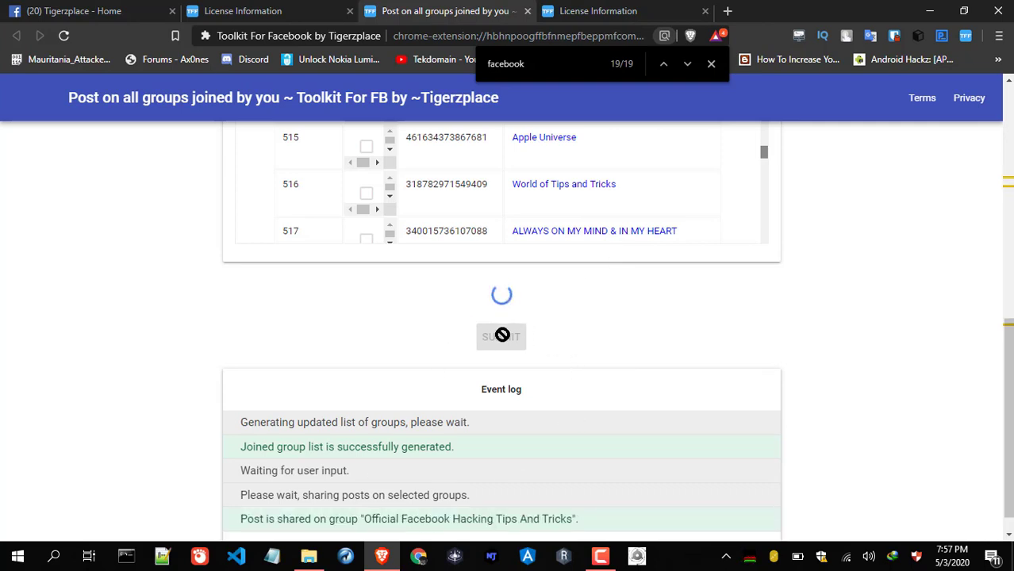
pyautogui.click(625, 10)
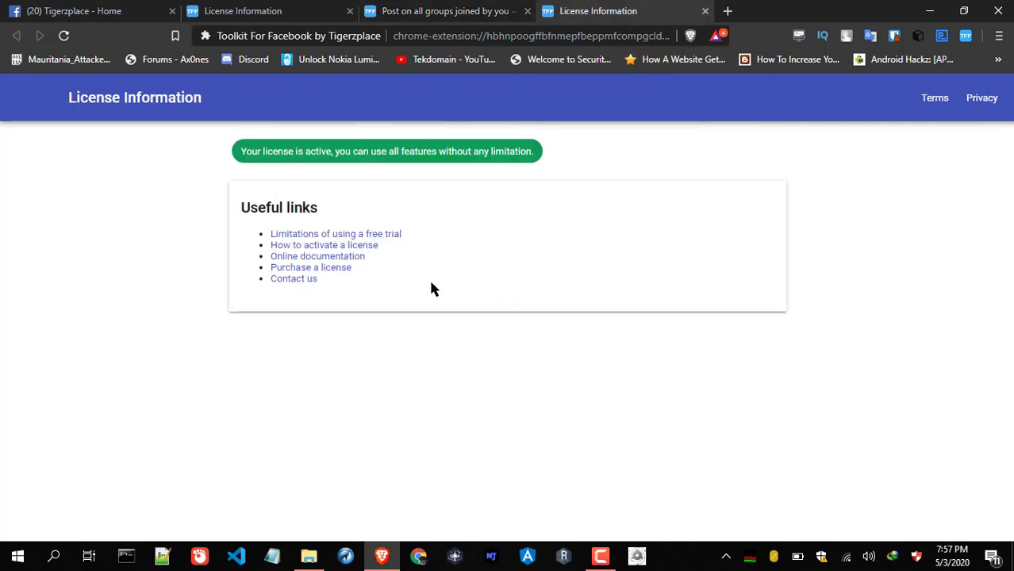
pyautogui.click(466, 8)
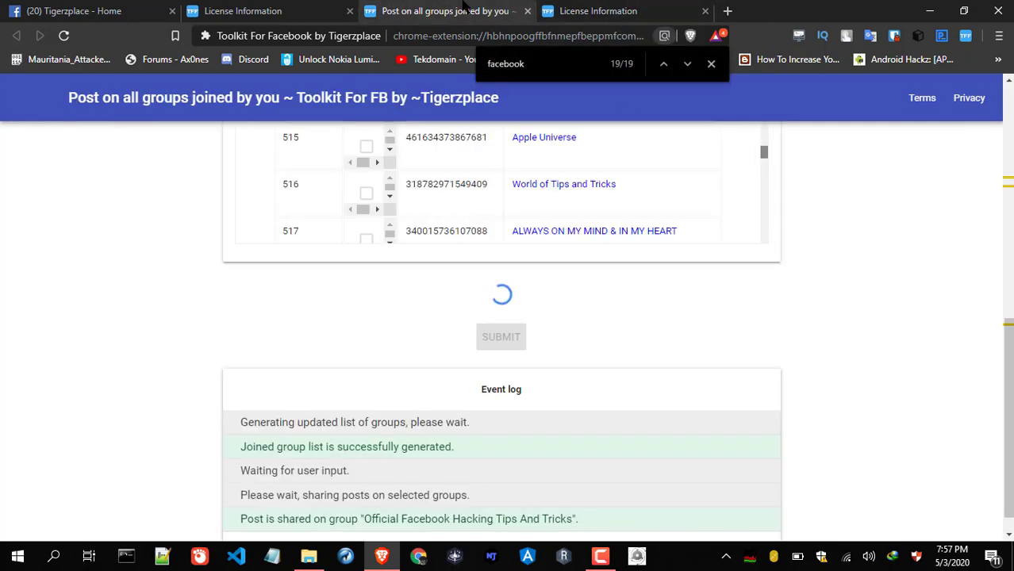
pyautogui.click(704, 11)
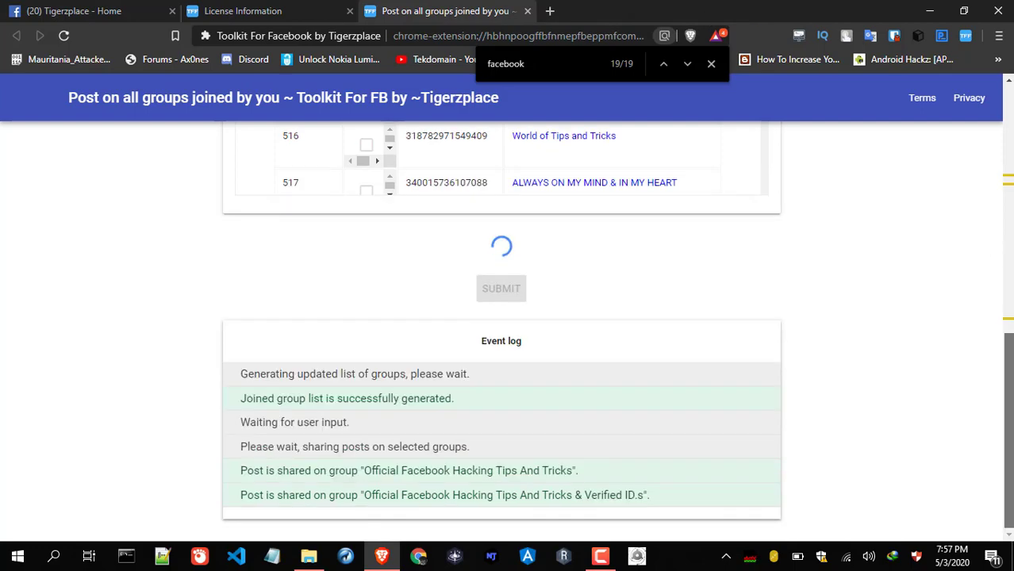
# Go to the Facebook News Feed and scroll down to the shared group posts
pyautogui.click(119, 10)
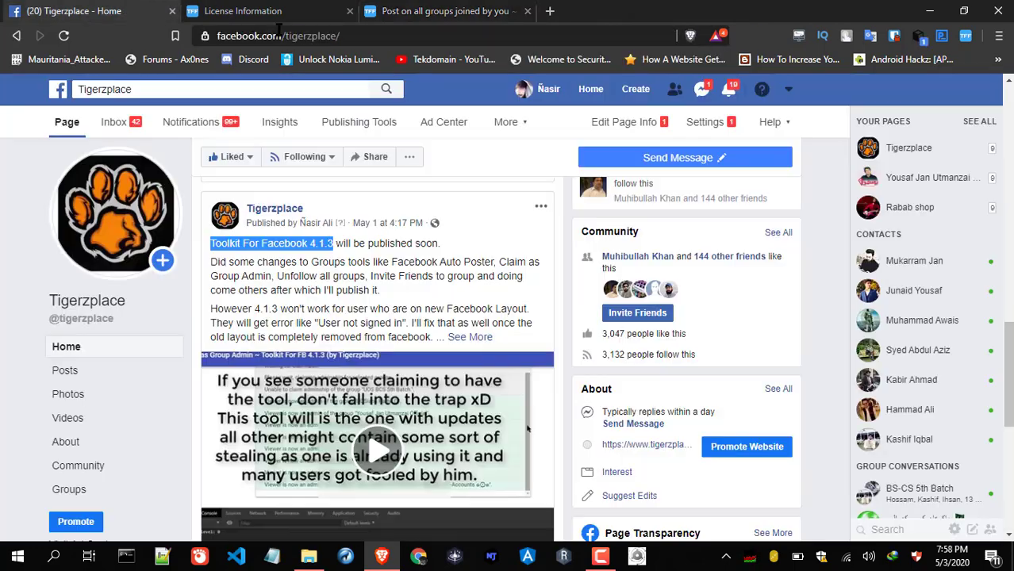
pyautogui.click(591, 90)
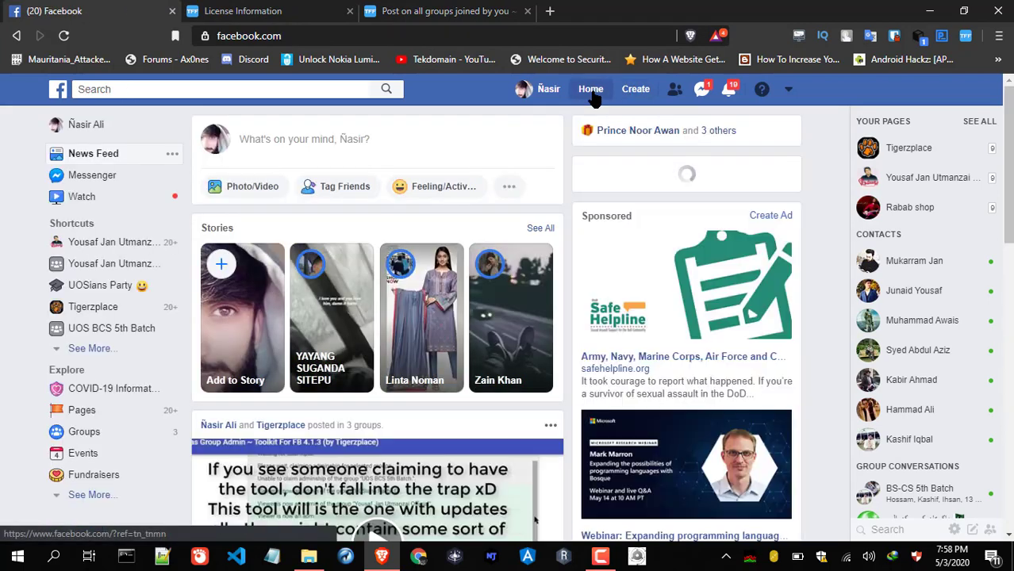
pyautogui.scroll(-2, 593, 95)
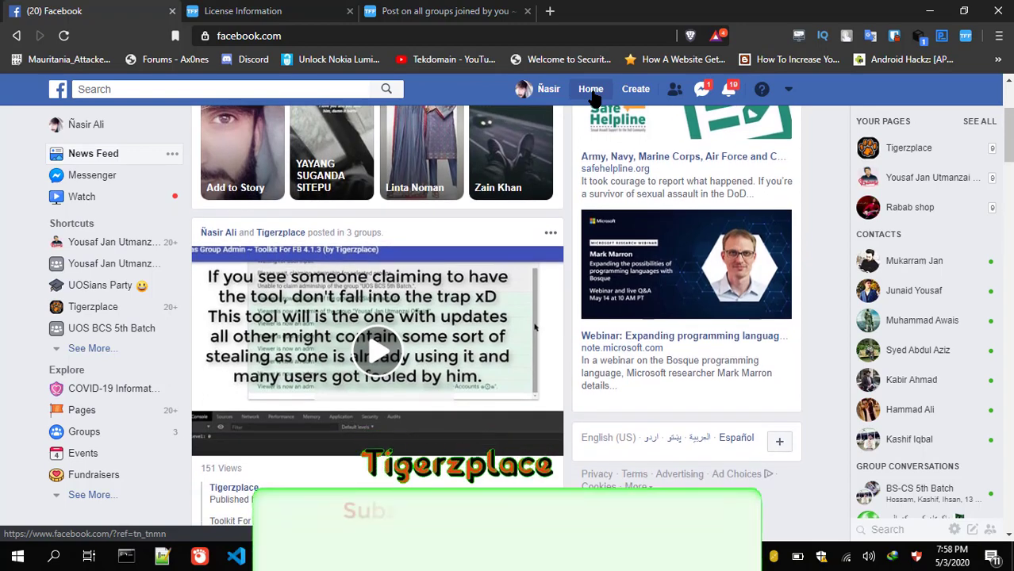
pyautogui.scroll(-3, 594, 95)
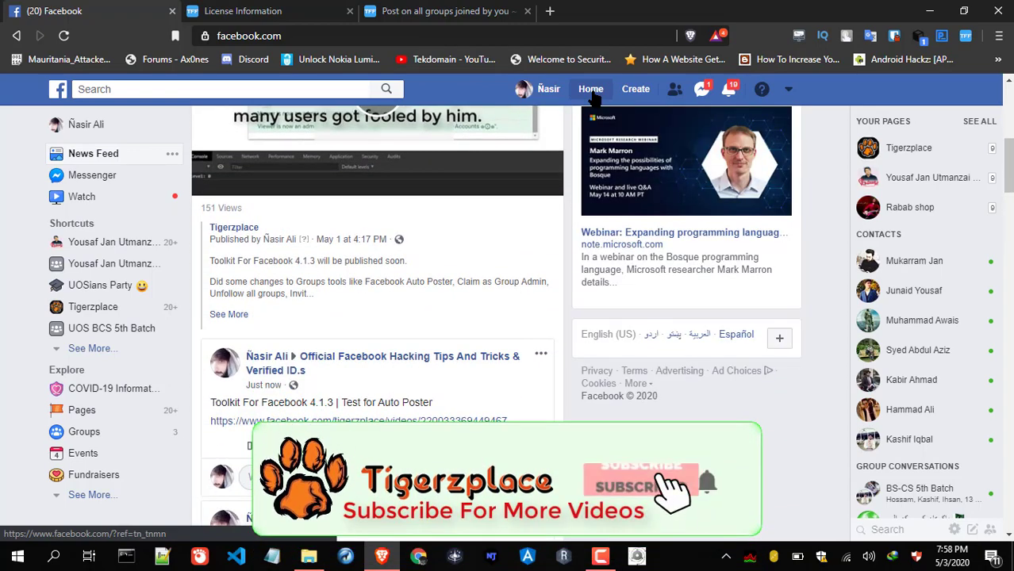
pyautogui.scroll(-3, 592, 94)
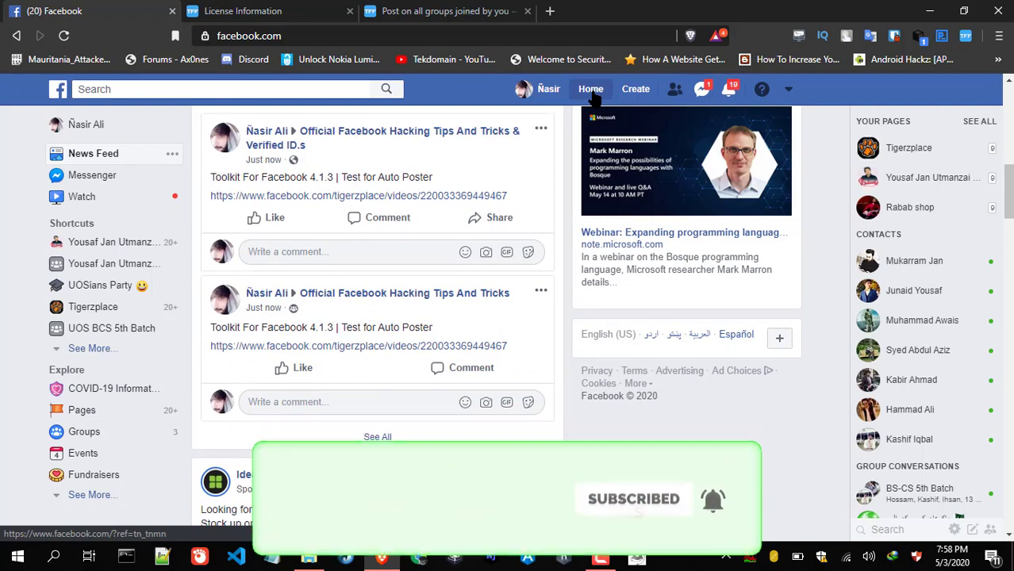
pyautogui.scroll(-4, 591, 93)
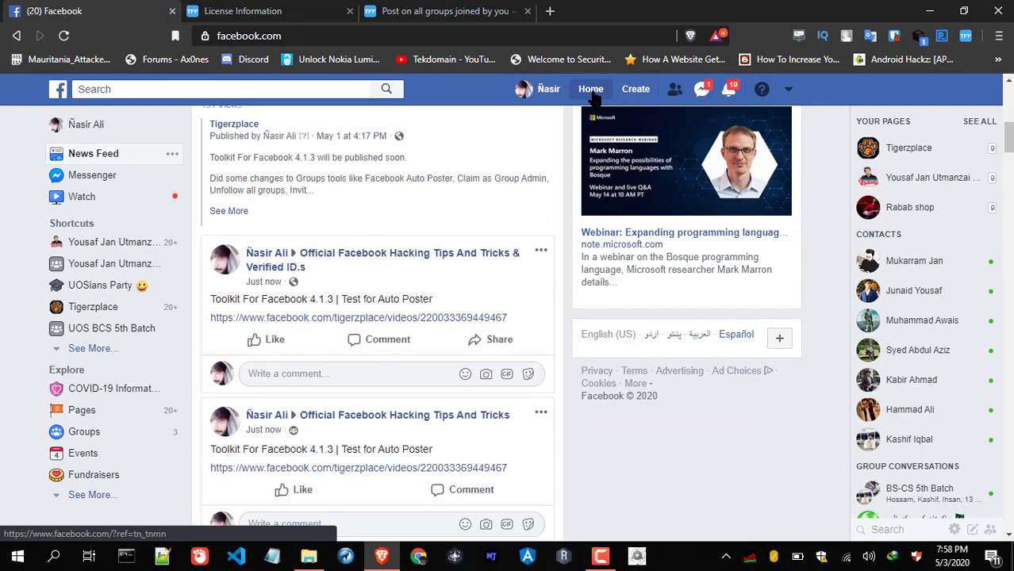
pyautogui.scroll(3, 592, 90)
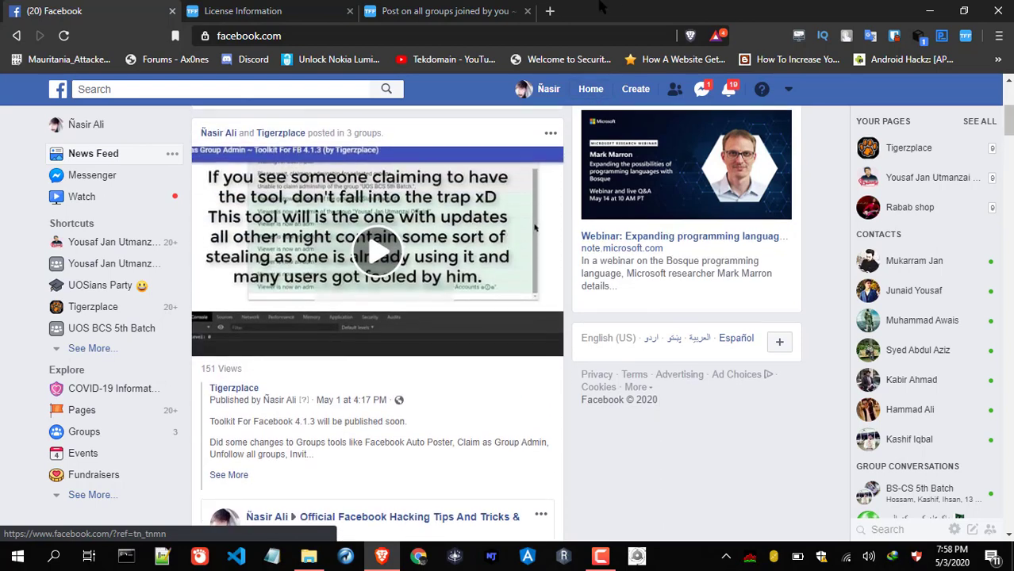
# Check the auto-poster's progress, close the License Information tab, and review the 'Test for Auto Poster' posts
pyautogui.click(262, 11)
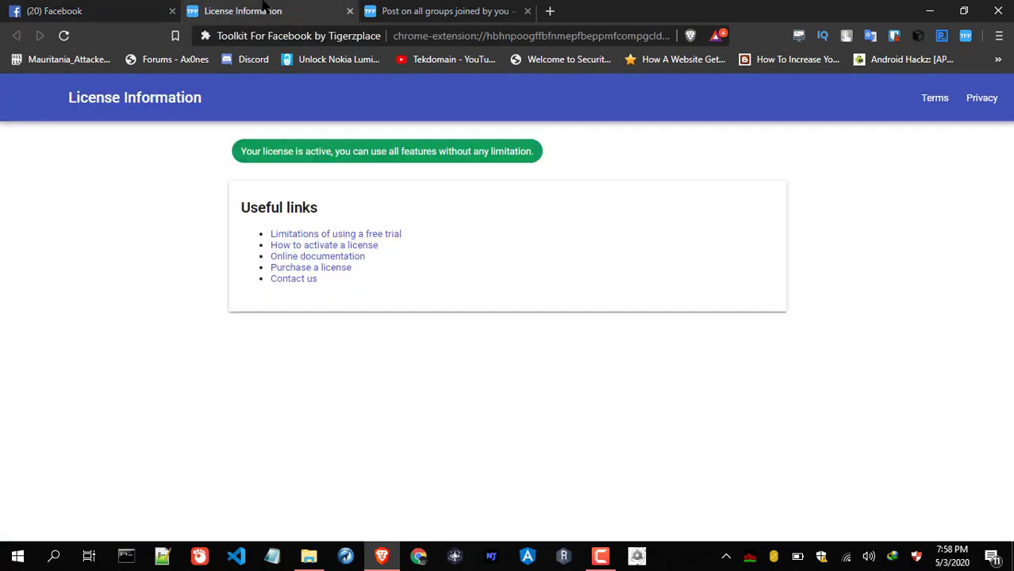
pyautogui.click(416, 6)
pyautogui.click(350, 11)
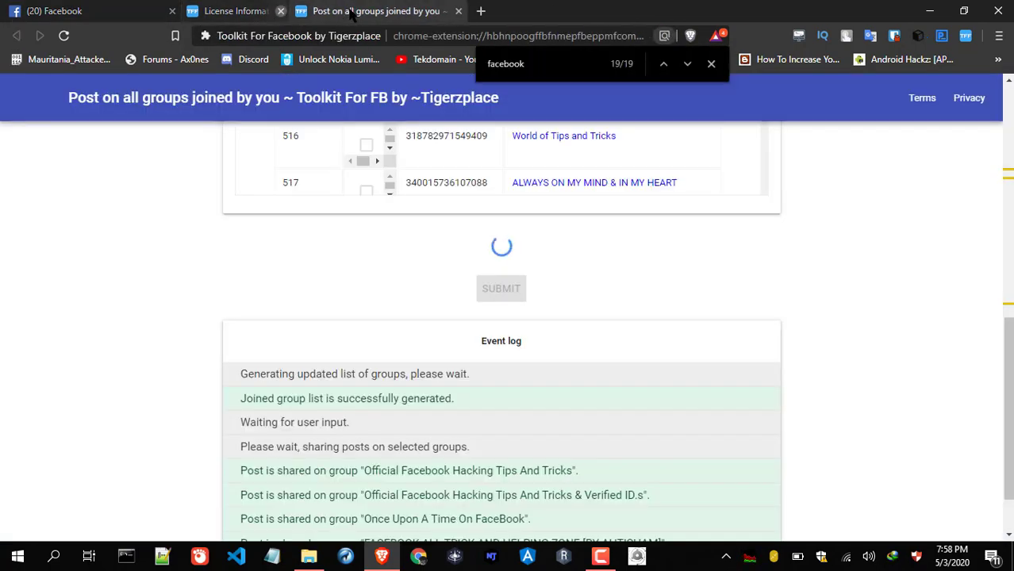
pyautogui.click(135, 8)
pyautogui.press('Down')
pyautogui.press('Down')
pyautogui.press('Down')
pyautogui.press('Down')
pyautogui.press('Down')
pyautogui.press('Down')
pyautogui.press('Down')
pyautogui.press('Down')
pyautogui.press('Down')
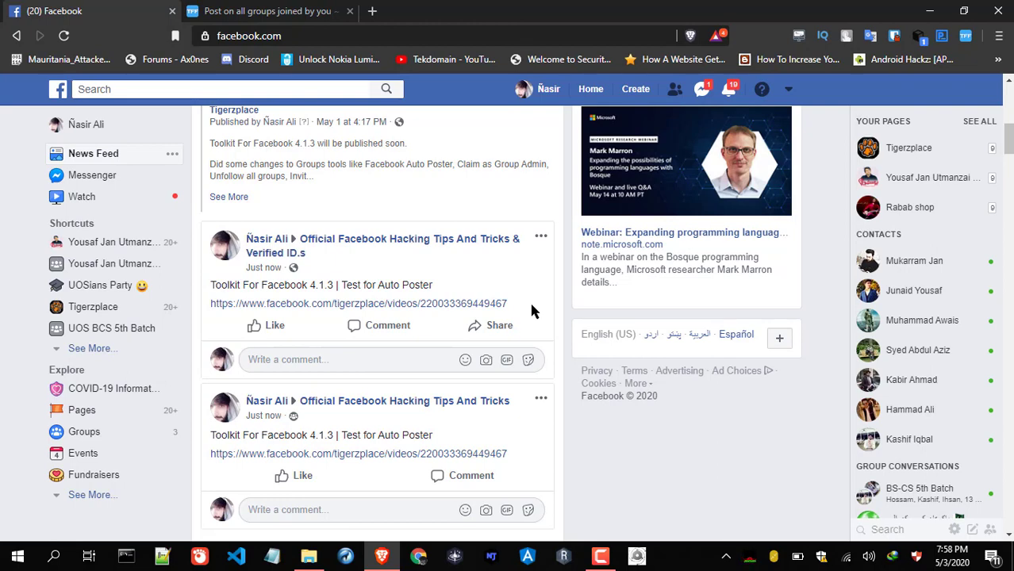
pyautogui.scroll(-4, 531, 311)
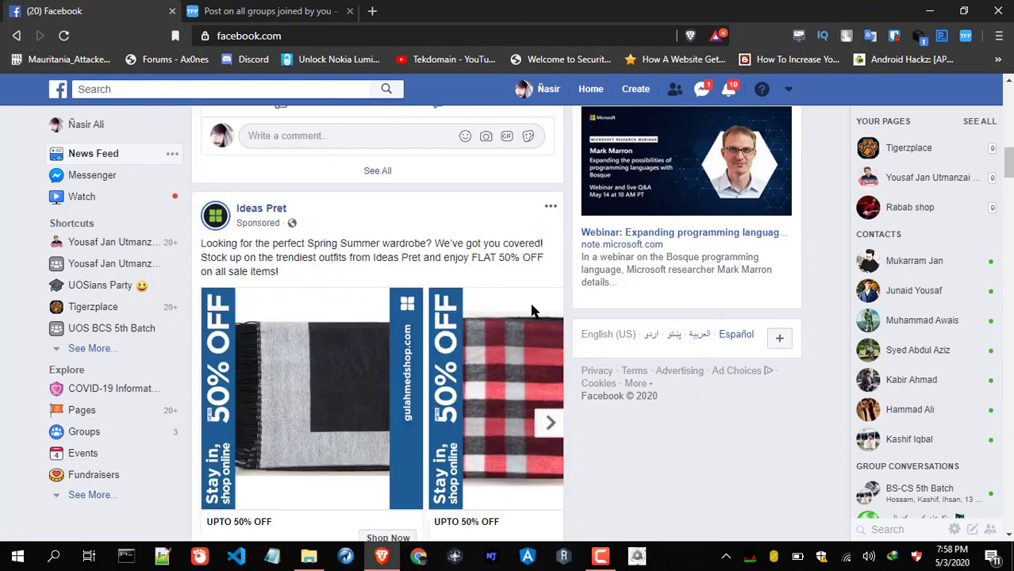
pyautogui.scroll(7, 531, 311)
pyautogui.scroll(2, 531, 311)
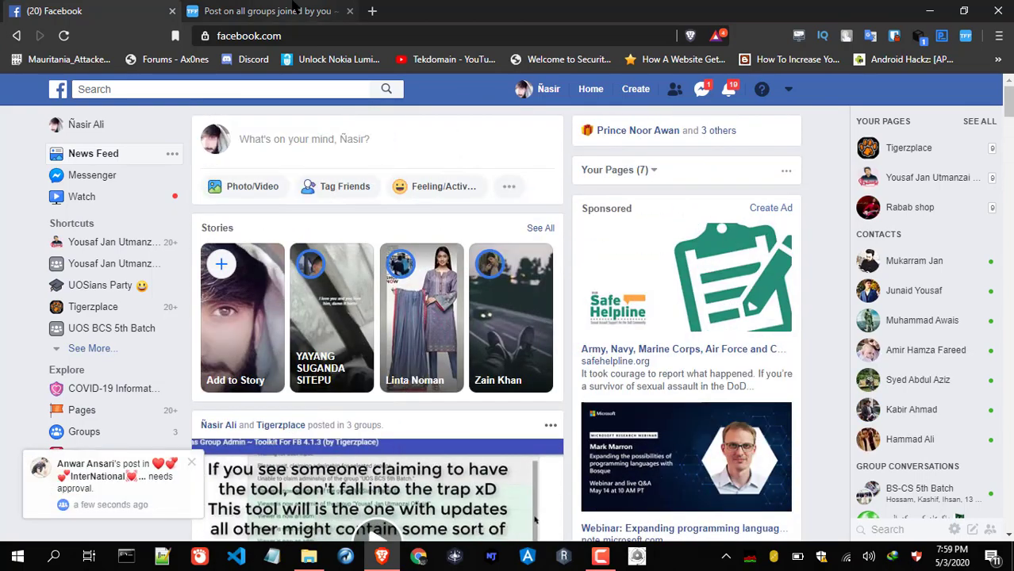